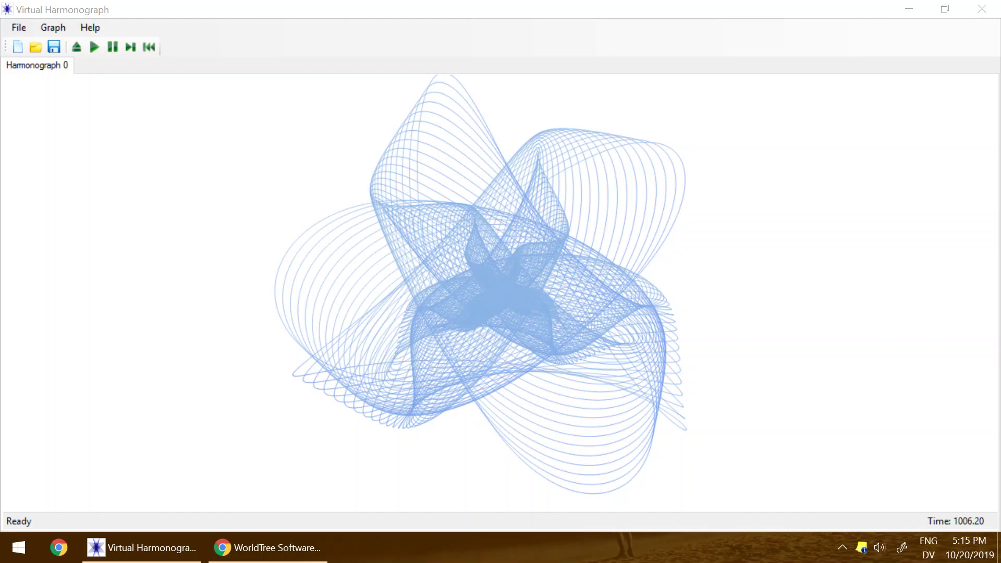
Switch to the browser and review the Virtual Harmonograph page, including its HTML5 and Windows version sections.
left_click(271, 547)
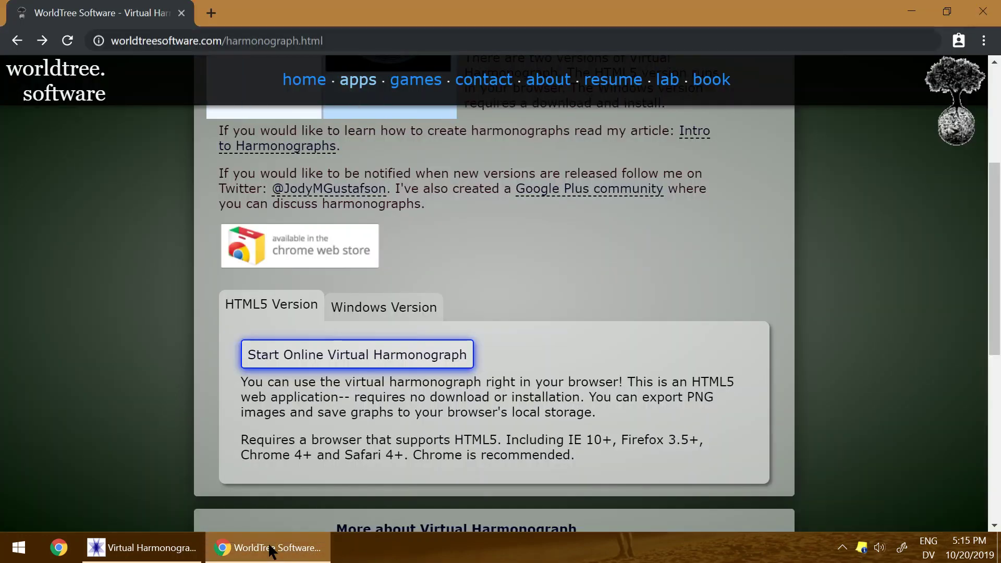
scroll(406, 297, "up", 5)
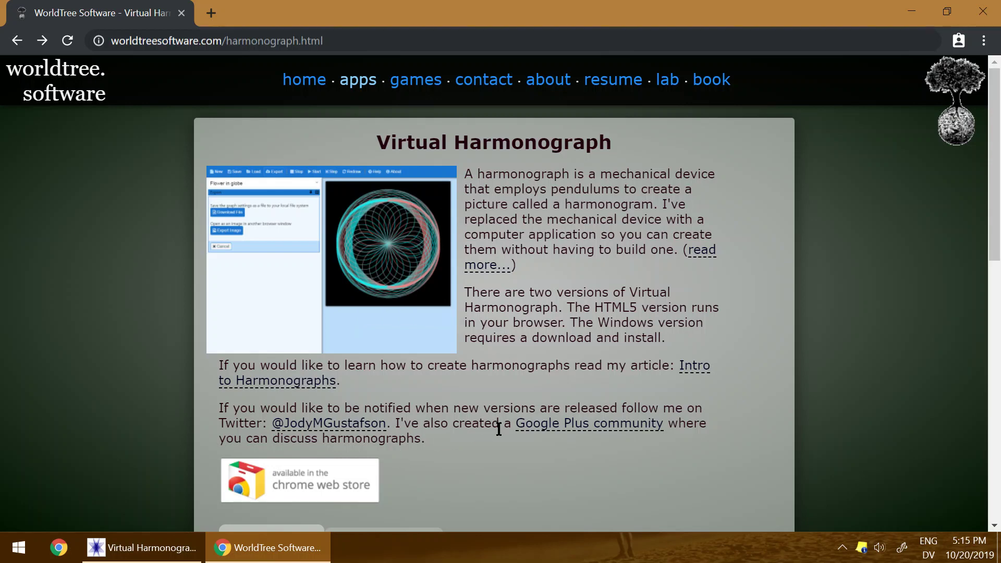
scroll(499, 428, "down", 3)
scroll(503, 429, "up", 3)
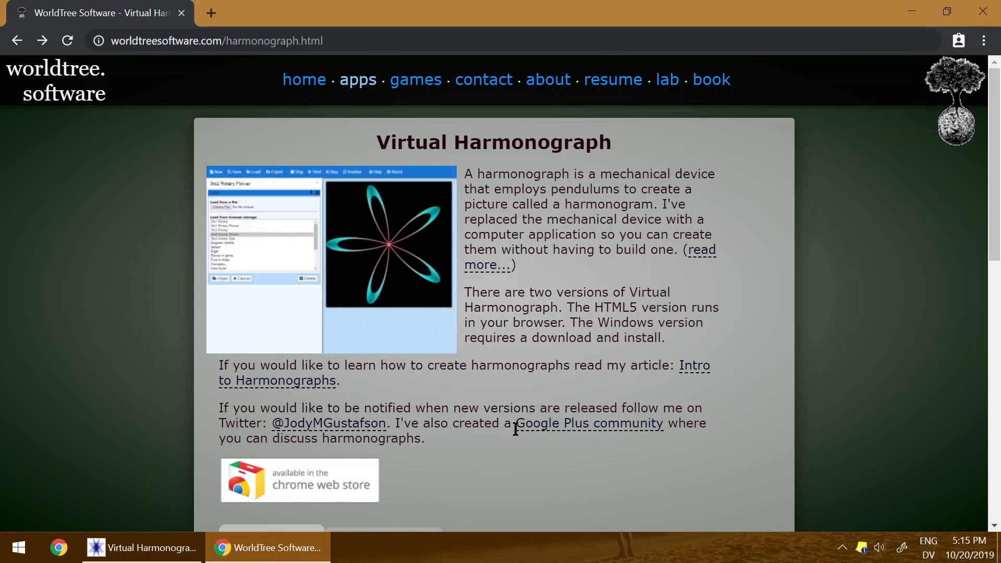
scroll(503, 429, "down", 6)
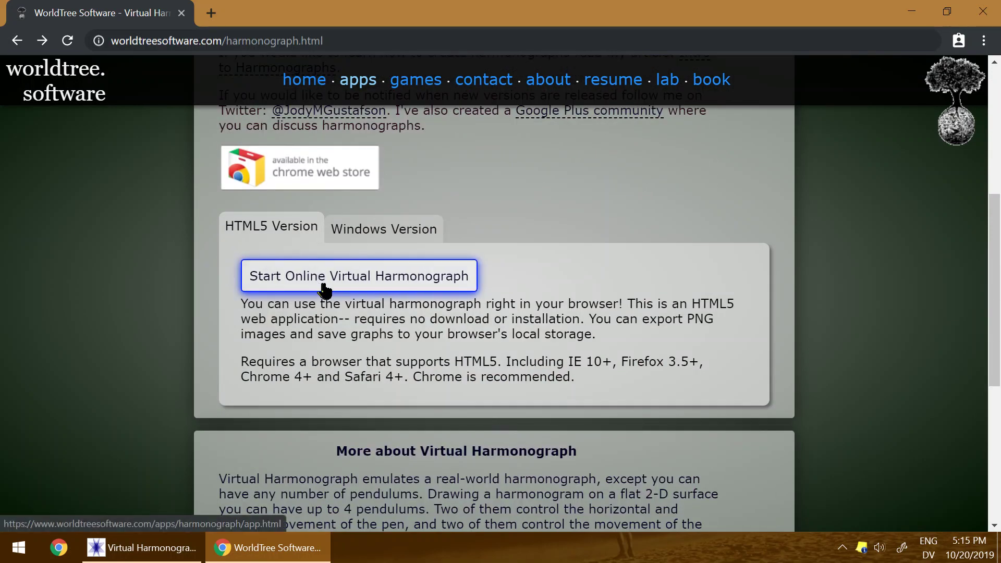
left_click(380, 233)
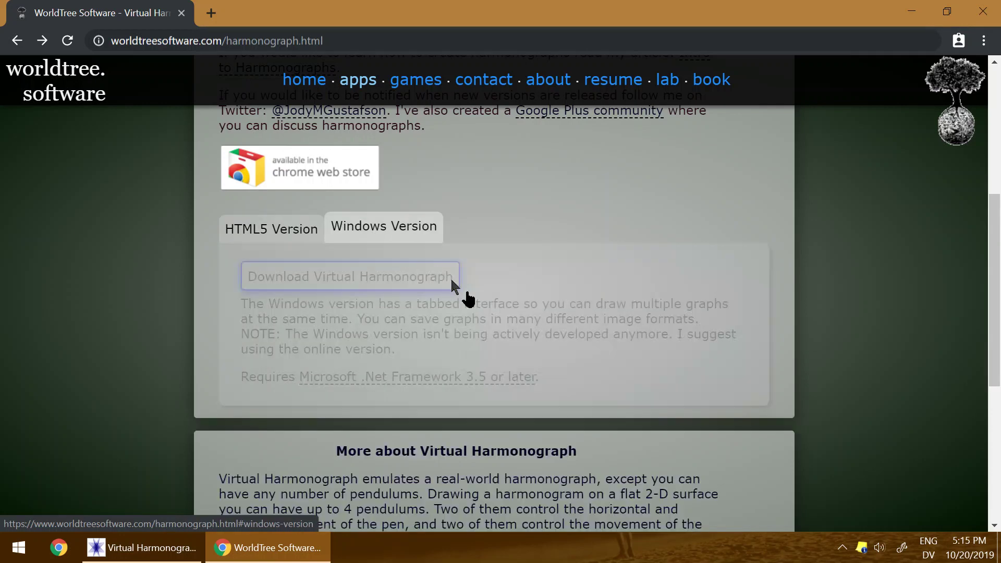
scroll(536, 391, "up", 6)
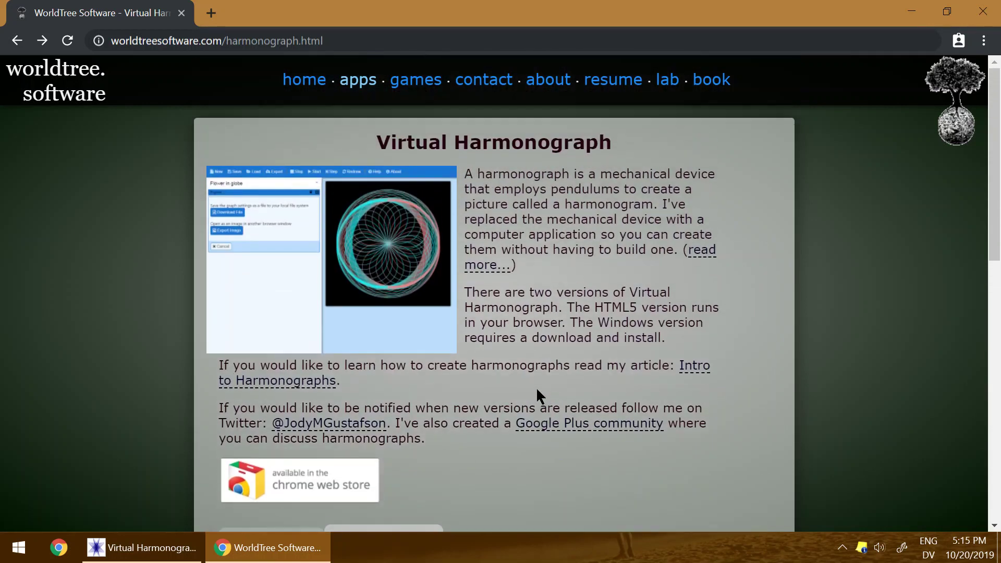
Switch back to the Virtual Harmonograph application and remove the Rotation 1 and Y-Axis 1 pendulums from the graph's properties.
mouse_move(165, 537)
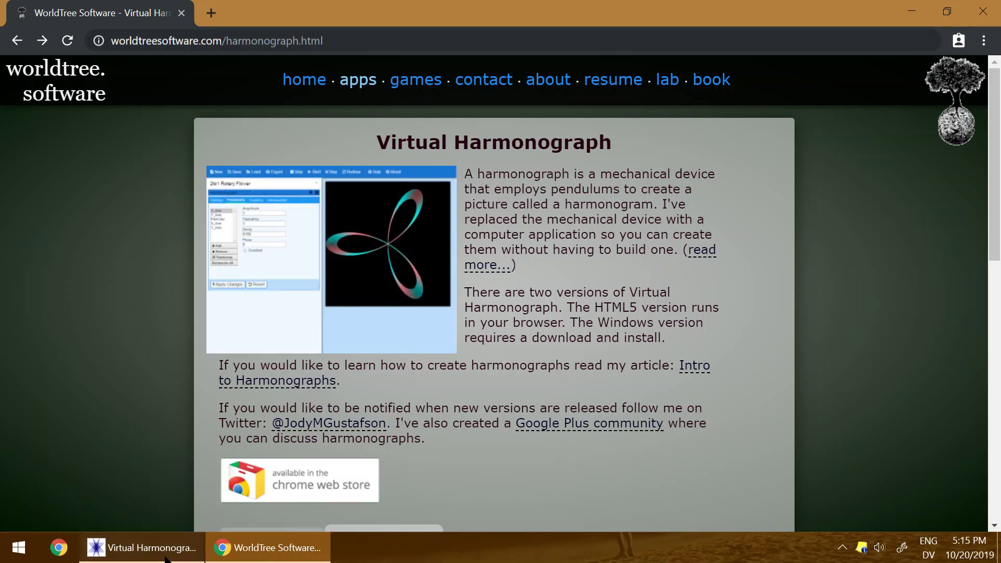
left_click(166, 557)
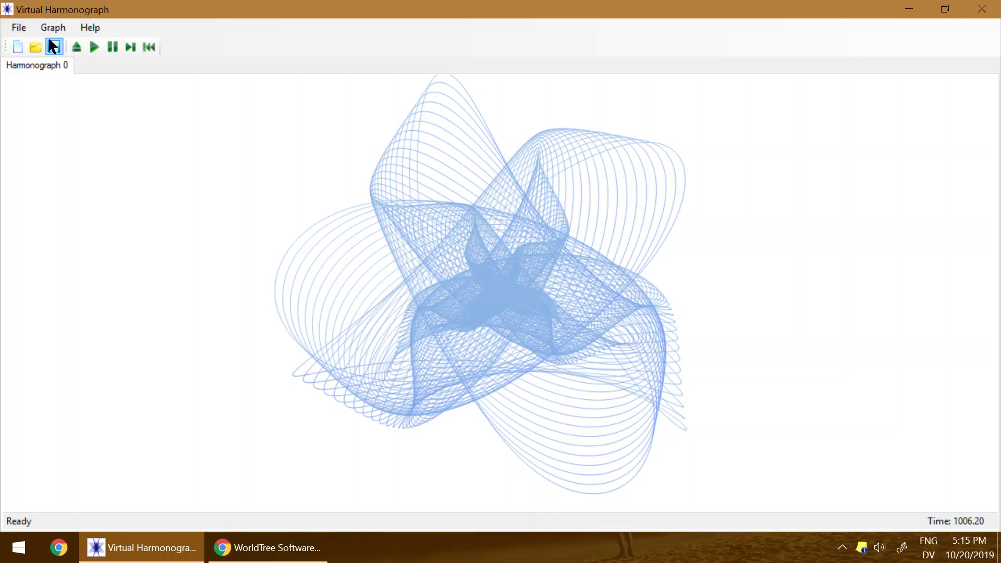
left_click(77, 48)
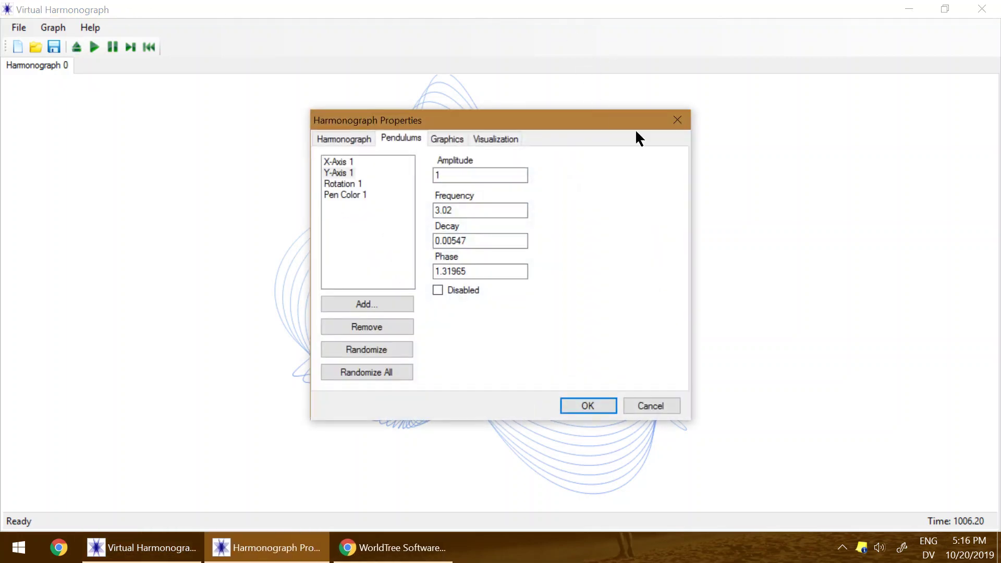
left_click(681, 125)
left_click(76, 47)
left_click(343, 186)
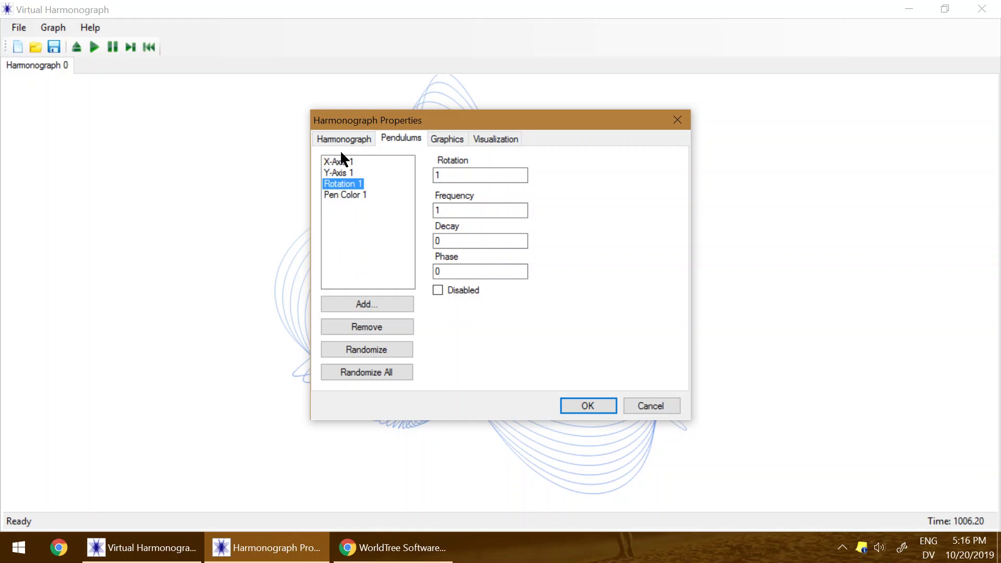
left_click(348, 208)
left_click(342, 184)
left_click(368, 325)
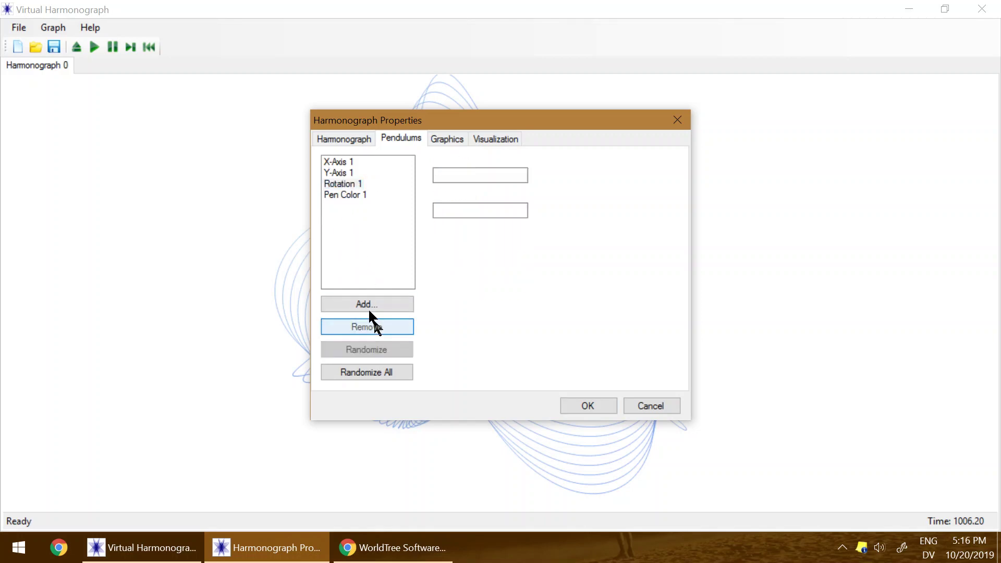
left_click(337, 183)
left_click(342, 172)
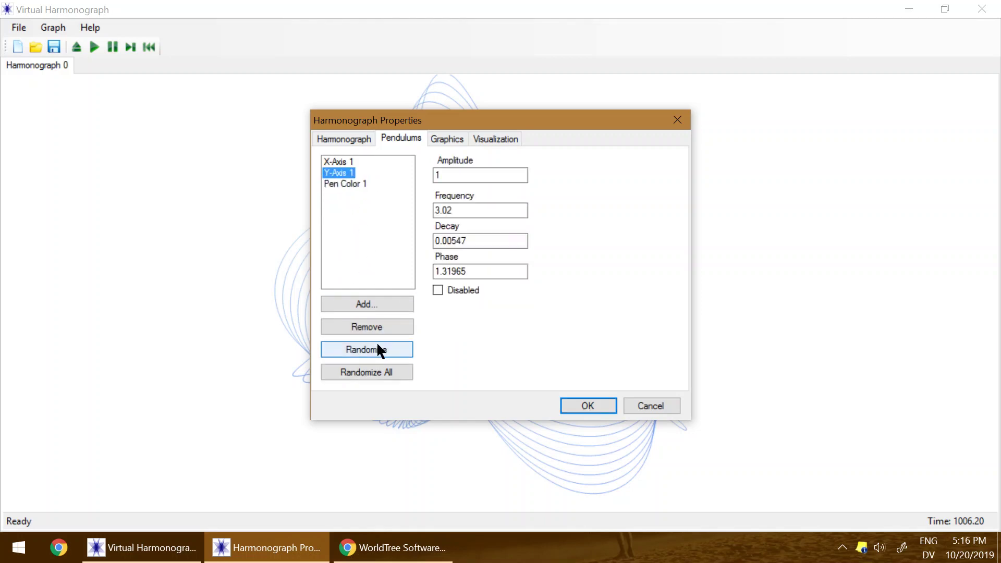
left_click(368, 326)
Set Color 1 of the Pen Color 1 pendulum to lime green from the basic colors.
left_click(347, 175)
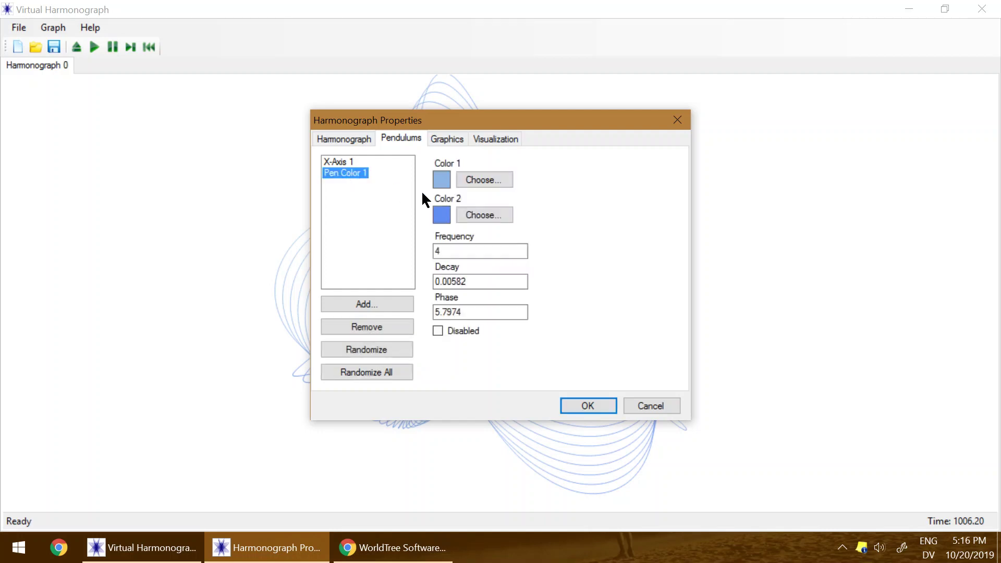
left_click(485, 180)
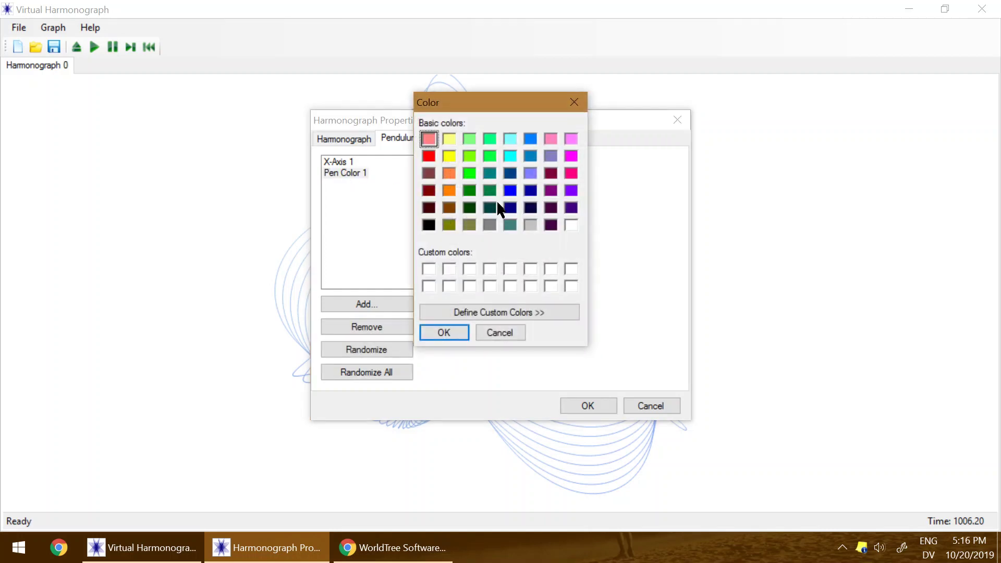
left_click(469, 156)
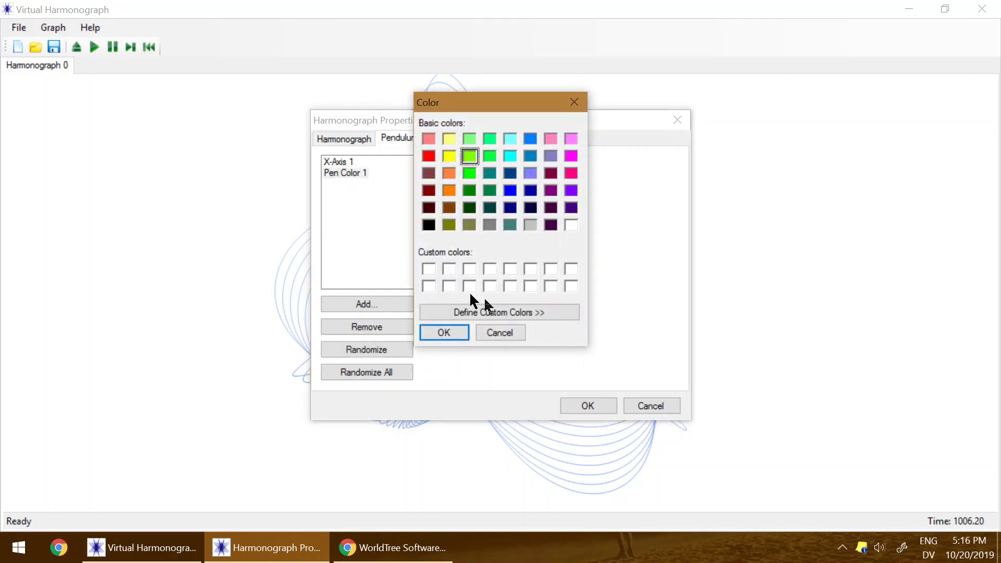
left_click(425, 330)
Set the X-Axis 1 pendulum's frequency to 1.
left_click(337, 162)
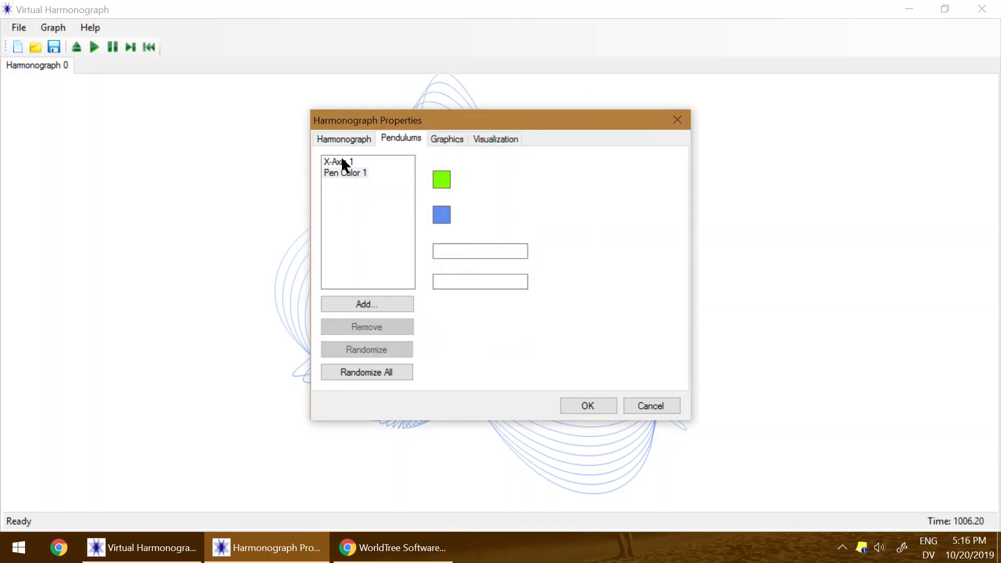
double_click(462, 208)
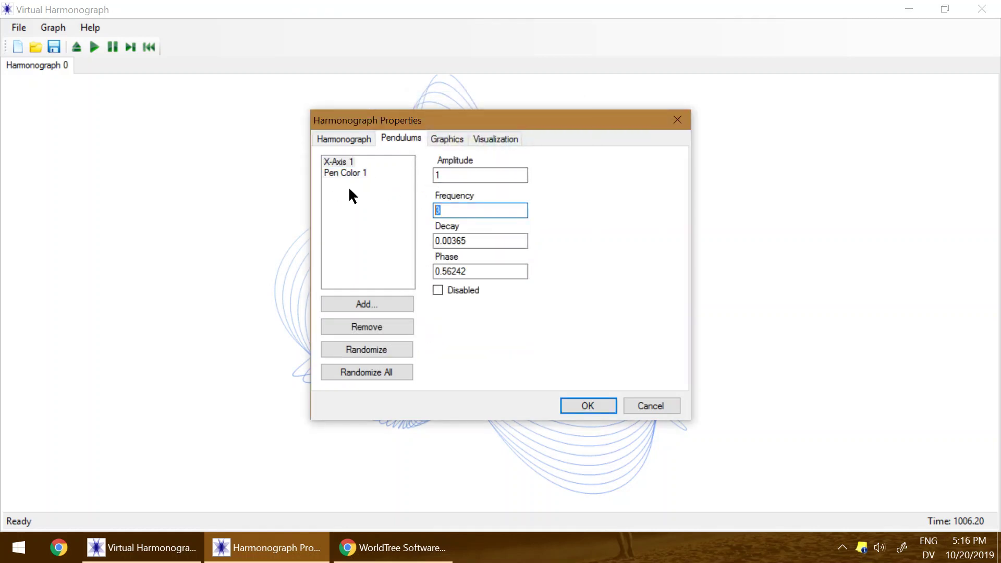
type("1")
Set the visualization block size to 10 and apply the properties to draw the graph.
left_click(505, 139)
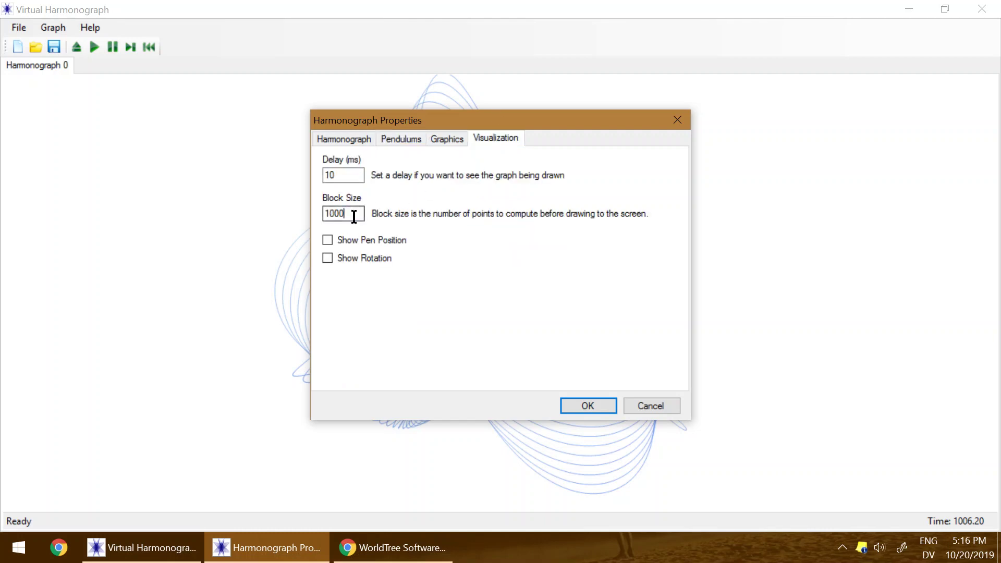
key("BackSpace")
key("BackSpace")
left_click(588, 406)
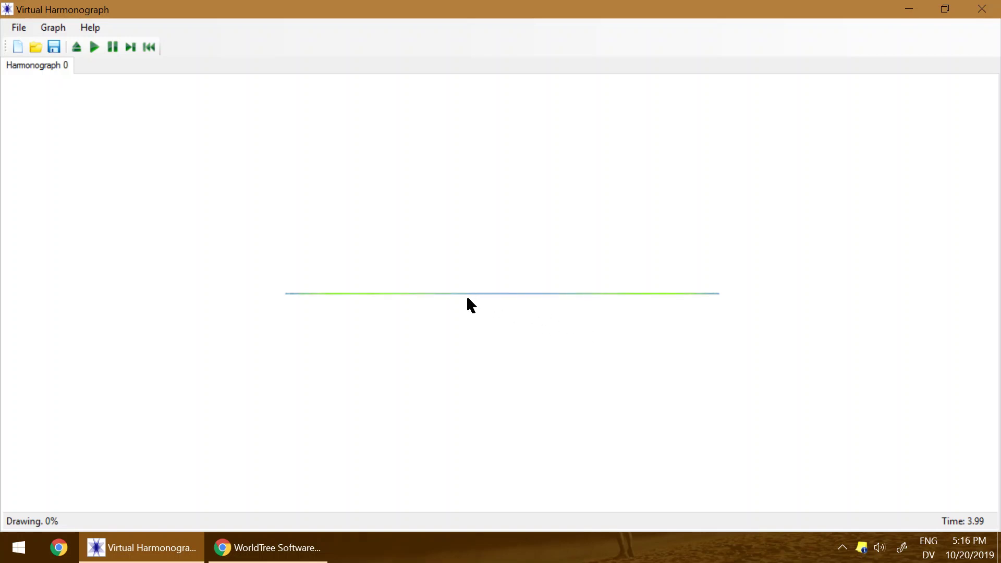
Set the X-Axis 1 pendulum's decay to 0.2 and redraw the graph.
left_click(76, 46)
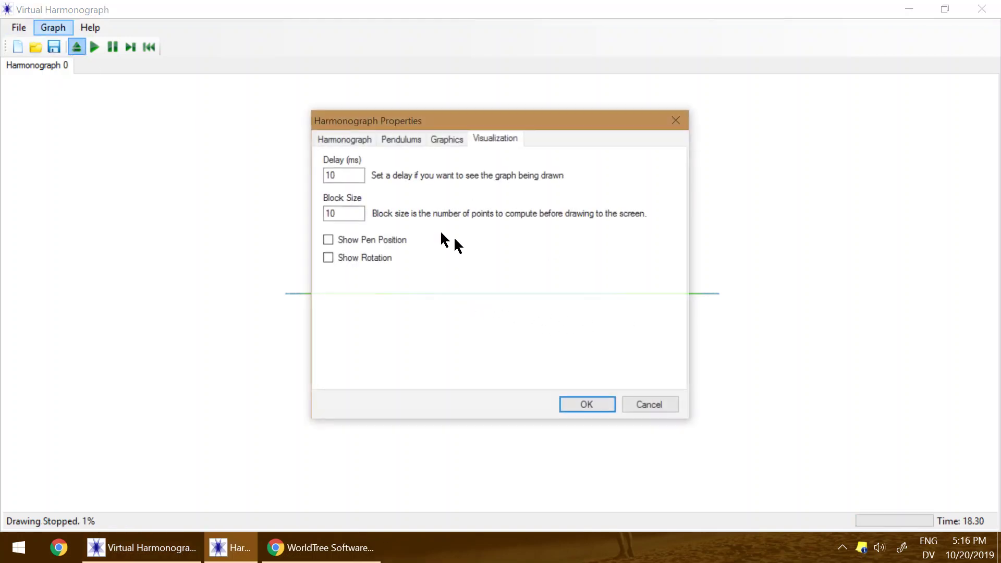
left_click(400, 138)
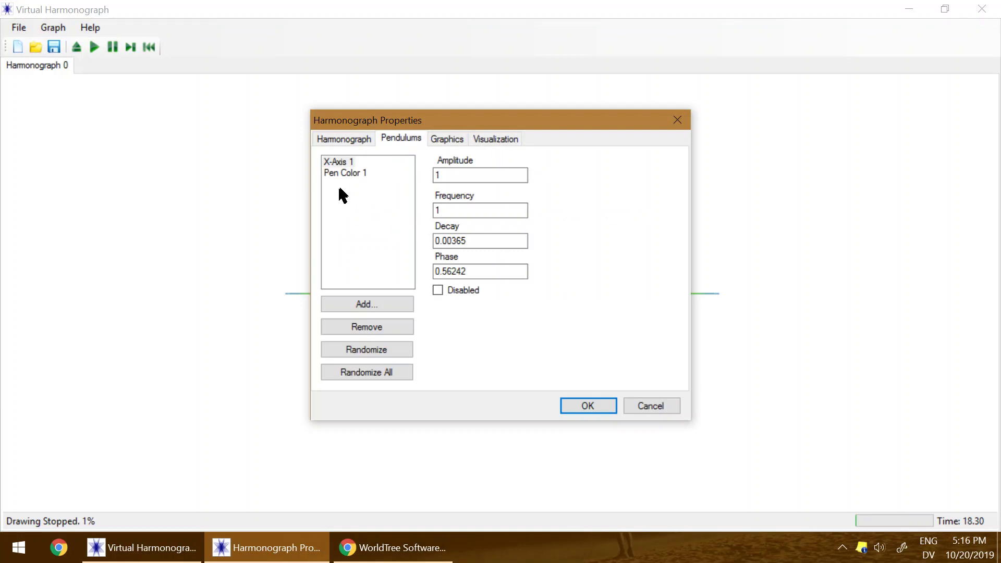
left_click_drag(490, 236, 418, 232)
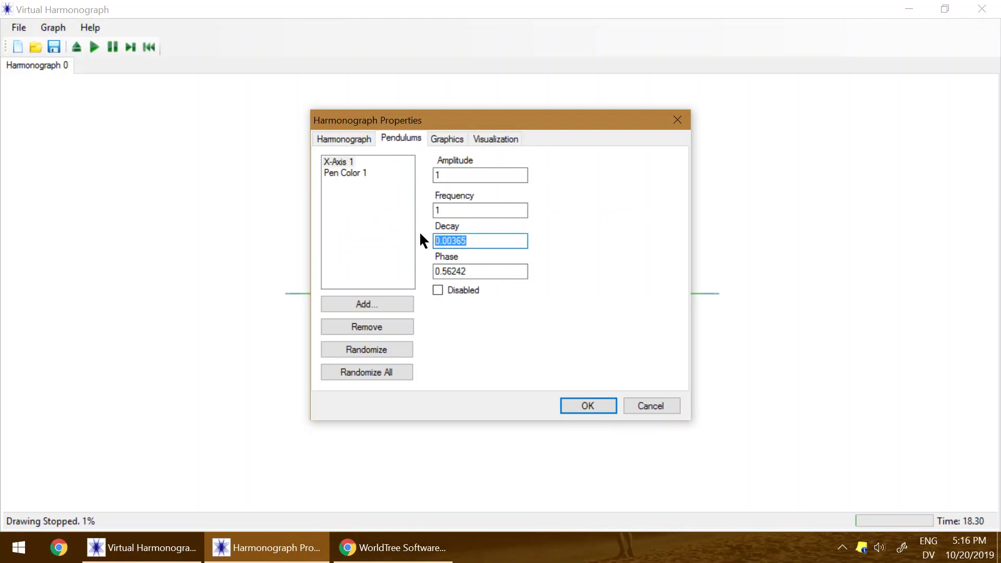
type(".2")
left_click(600, 407)
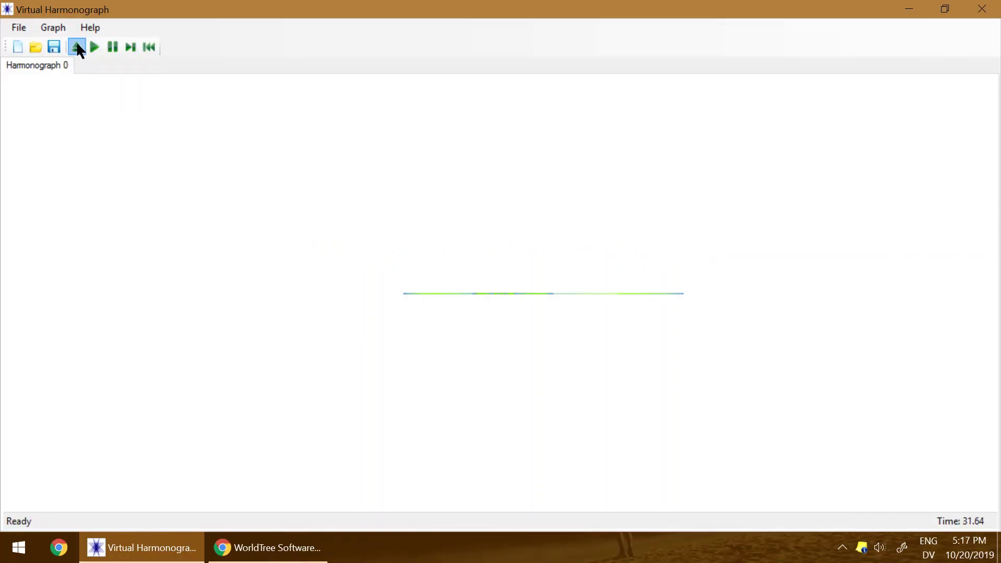
Set the X-Axis 1 pendulum's decay to 0.02 and redraw the graph.
left_click(77, 48)
left_click(469, 241)
key("Left")
type("0")
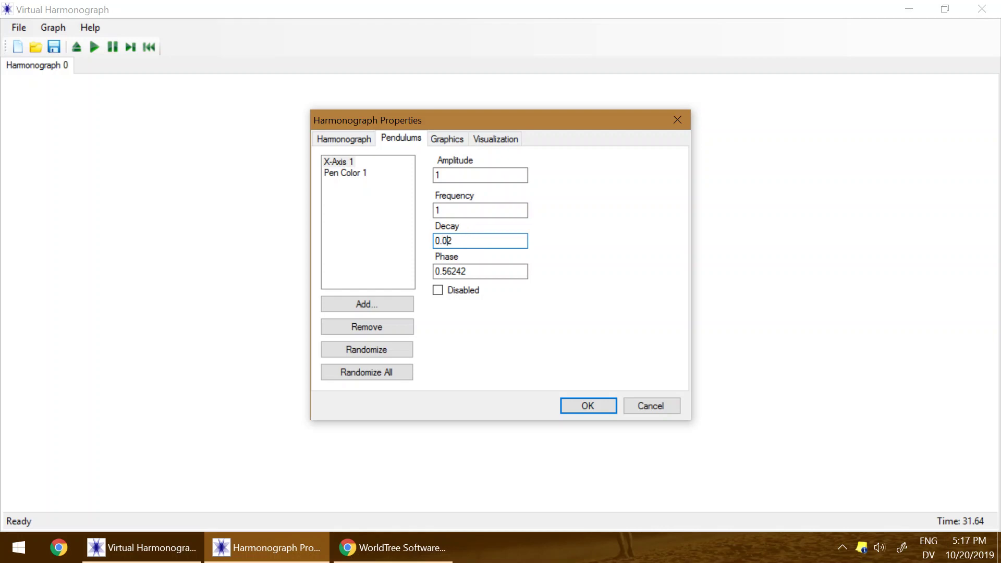
left_click(587, 406)
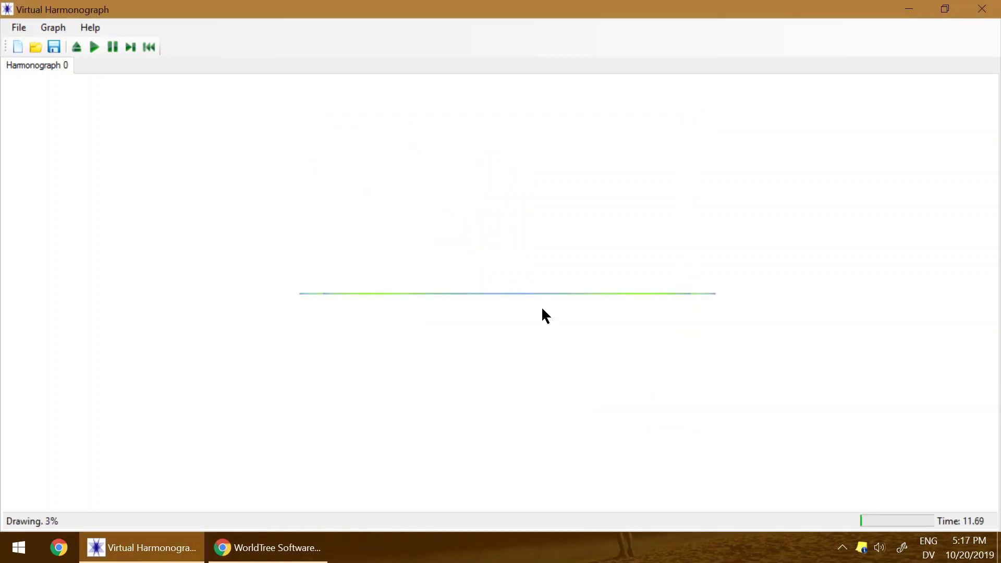
Set the Pen Color 1 pendulum's frequency to 1.
left_click(77, 48)
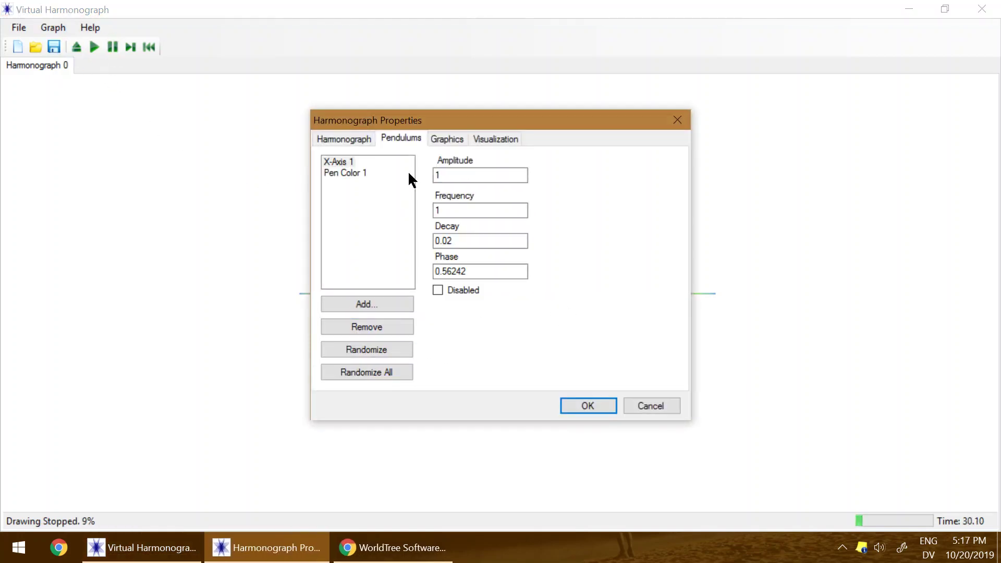
left_click(355, 175)
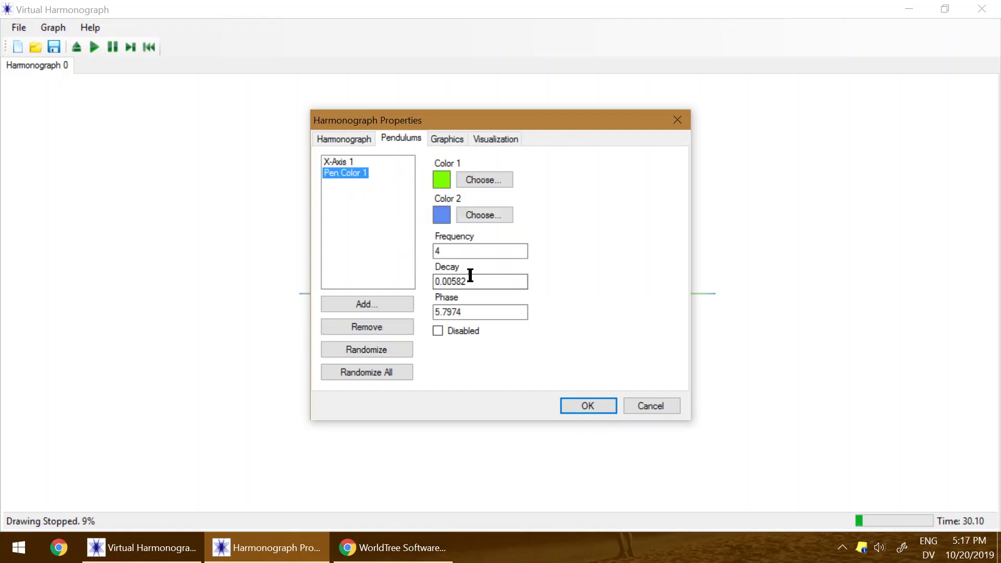
left_click(461, 250)
type("1")
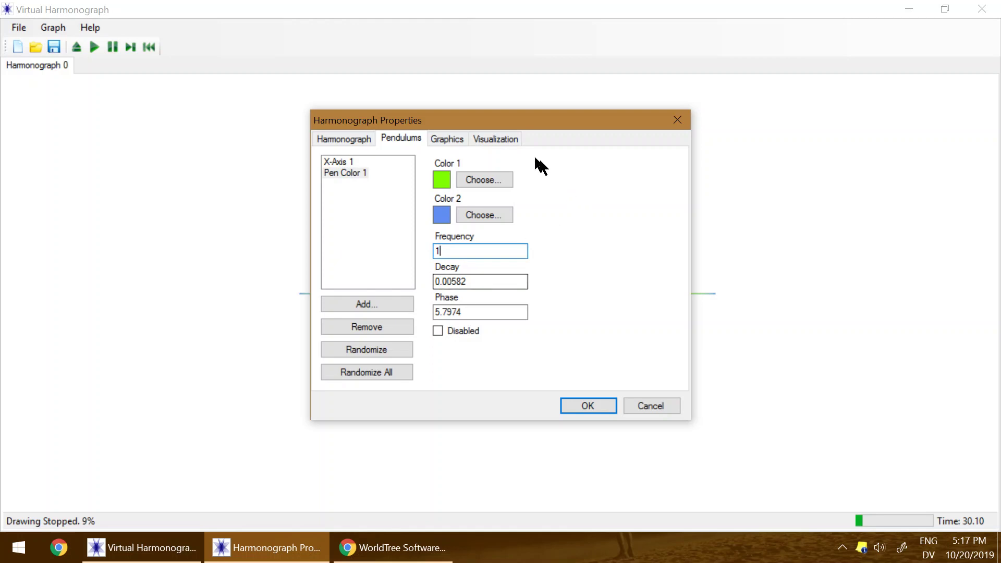
Lower the pen opacity to roughly a fifth of its range in the graphics settings and redraw the graph.
left_click(443, 140)
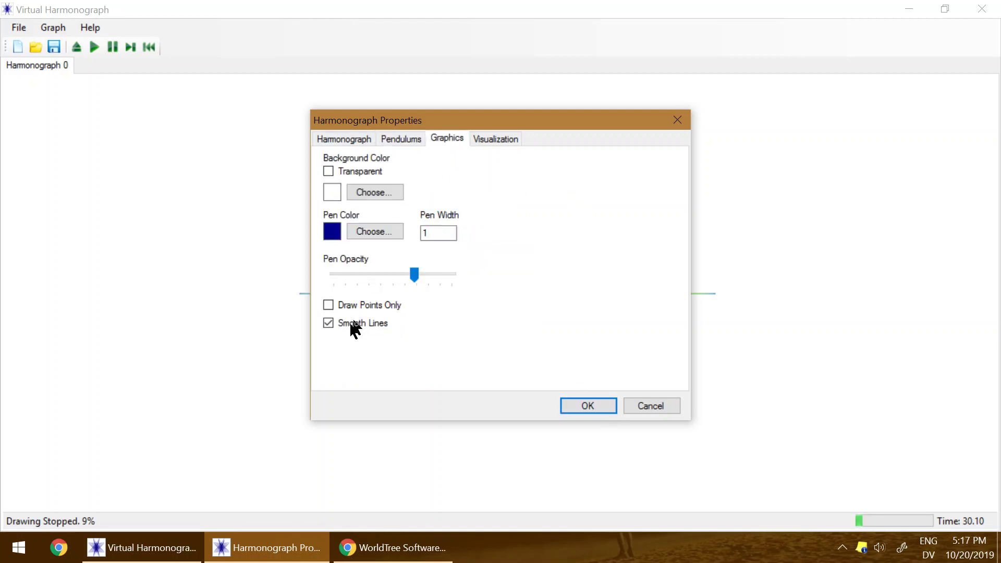
left_click_drag(411, 277, 360, 275)
left_click(575, 401)
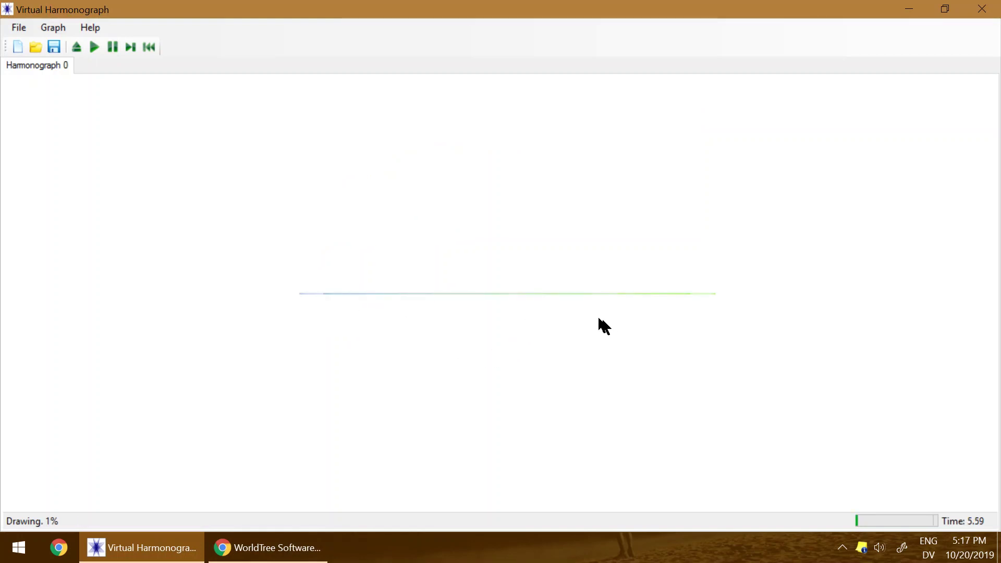
Stop the drawing and add a Y-Axis pendulum to the harmonograph with its default settings.
left_click(76, 47)
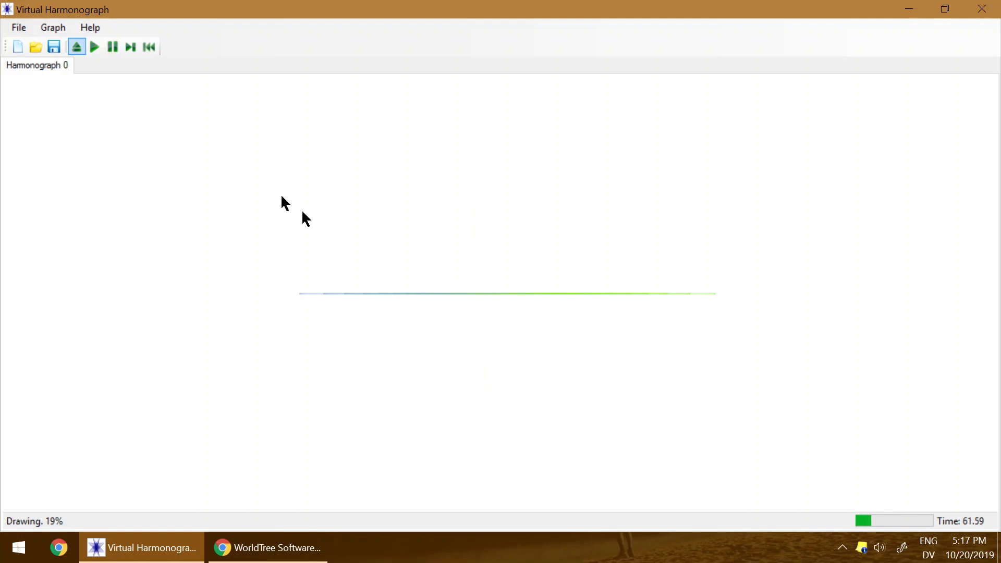
left_click(90, 43)
left_click(79, 47)
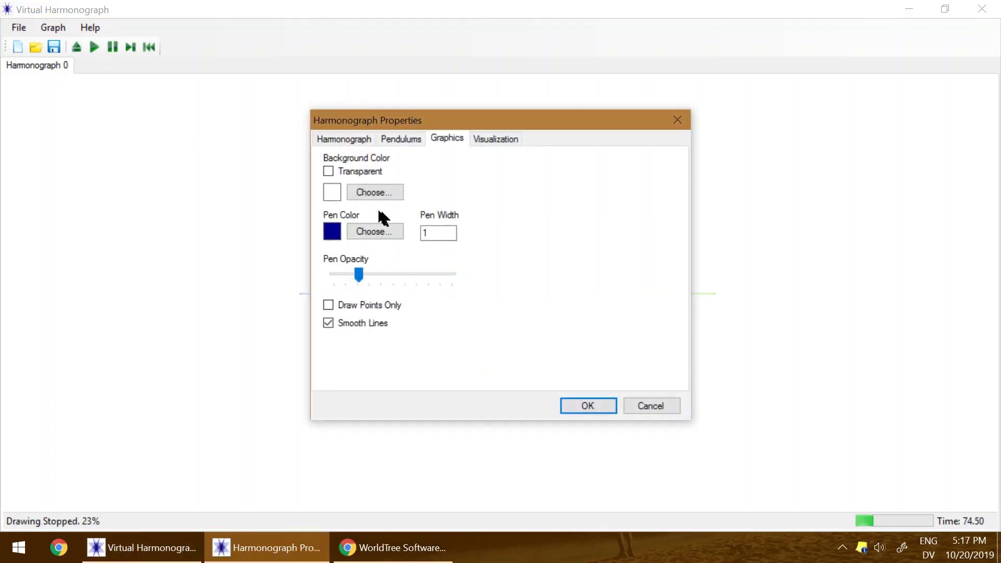
left_click(400, 139)
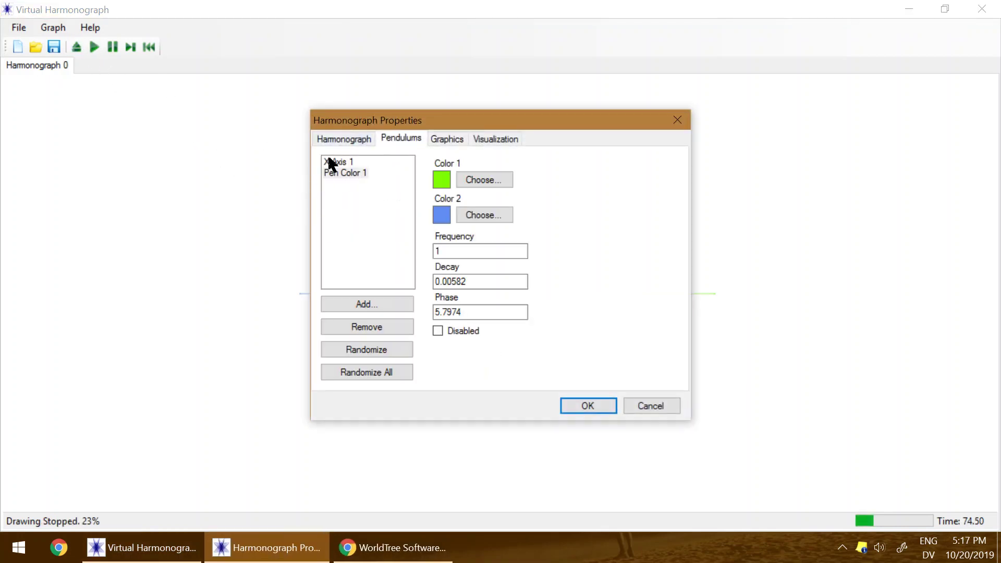
left_click(379, 308)
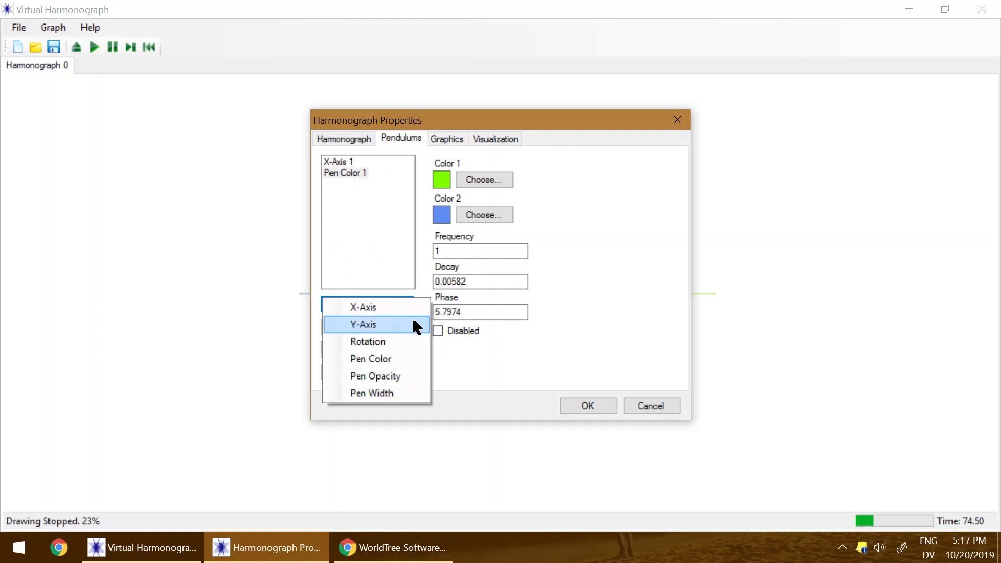
left_click(399, 321)
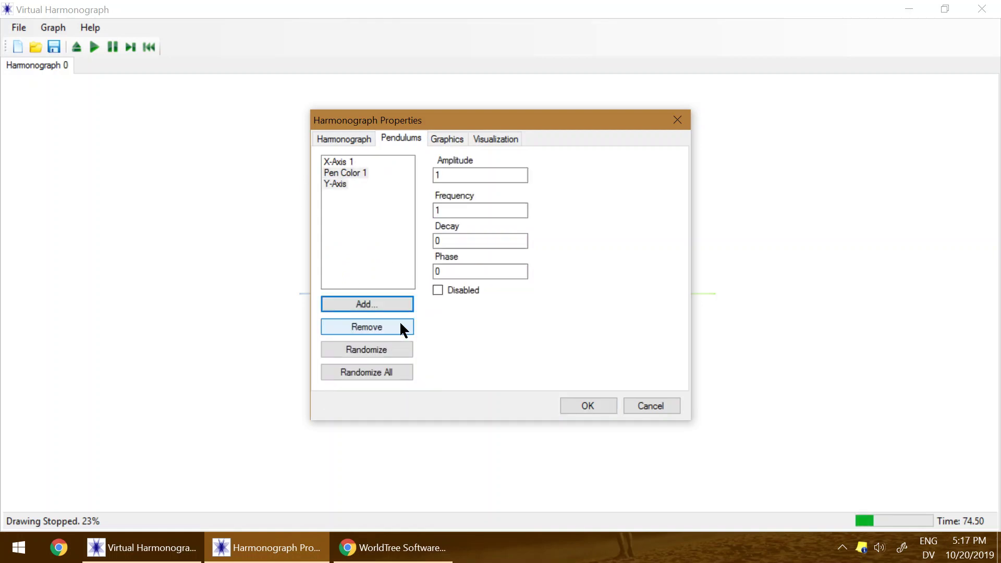
Set the Y-Axis pendulum's decay to 0.02, matching the decay of the X-Axis 1 pendulum.
left_click(353, 183)
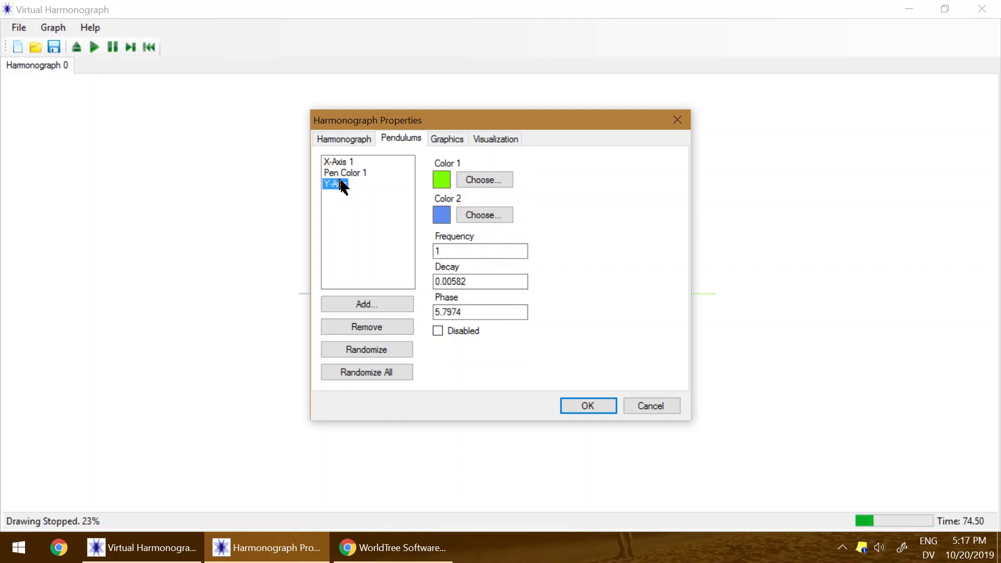
left_click(480, 280)
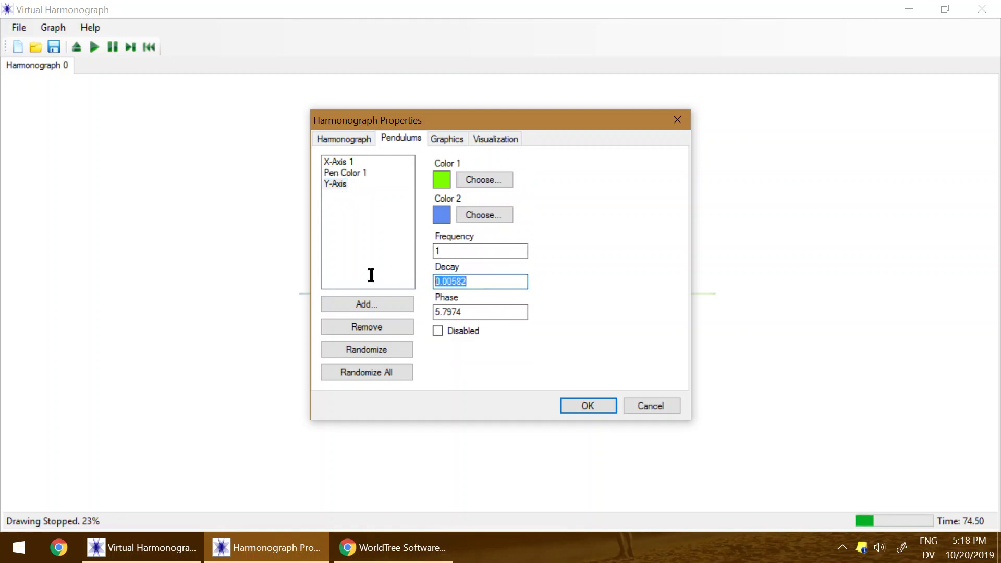
left_click(335, 161)
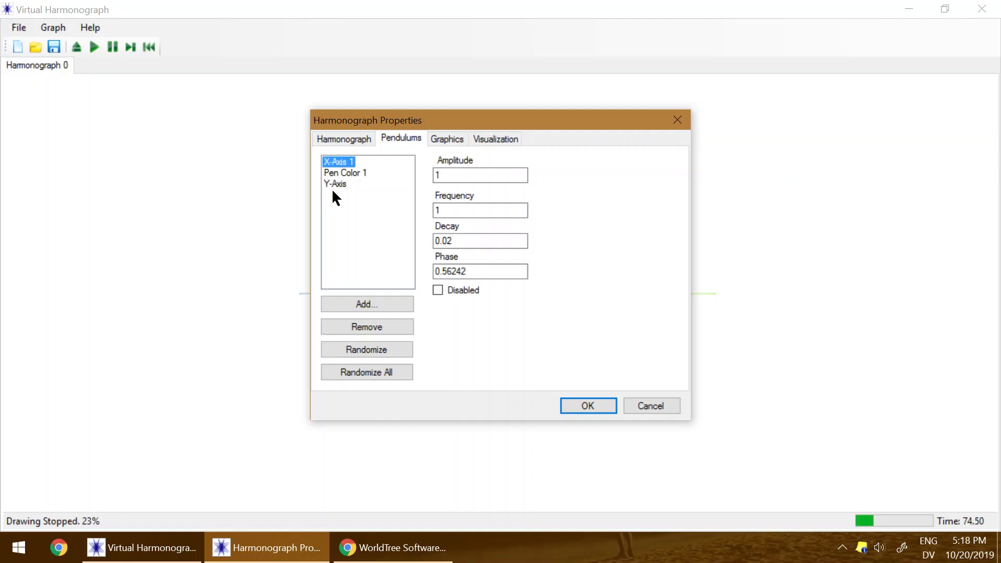
left_click(336, 184)
left_click(475, 209)
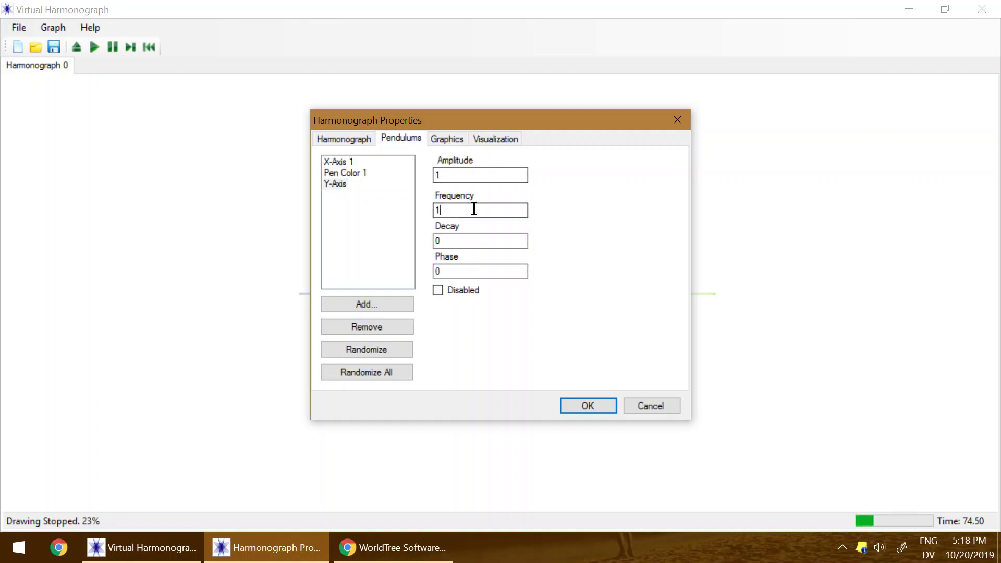
left_click(334, 161)
left_click(335, 184)
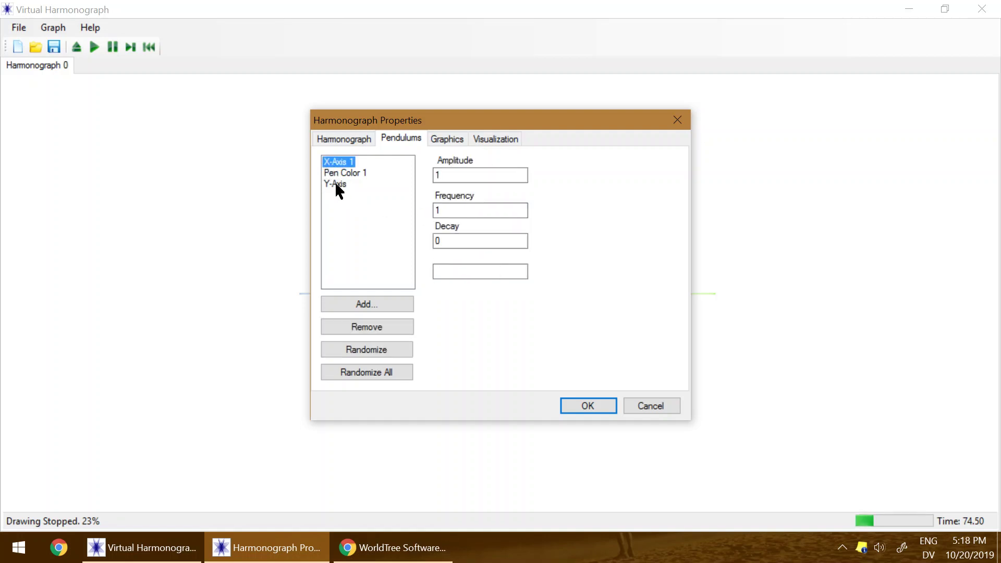
double_click(469, 240)
type(".02")
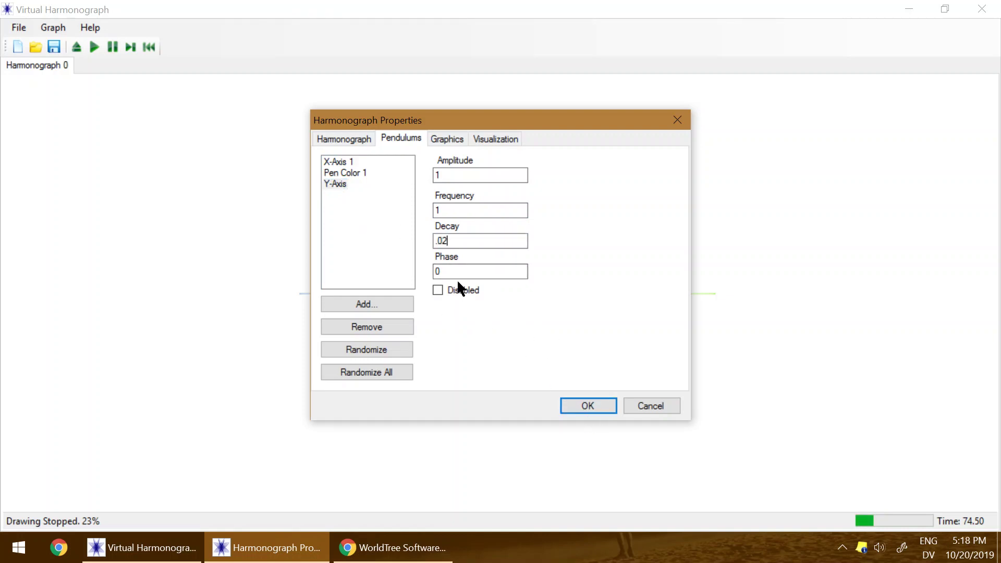
Set the X-Axis 1 pendulum's phase to 0 and redraw the graph.
left_click(336, 162)
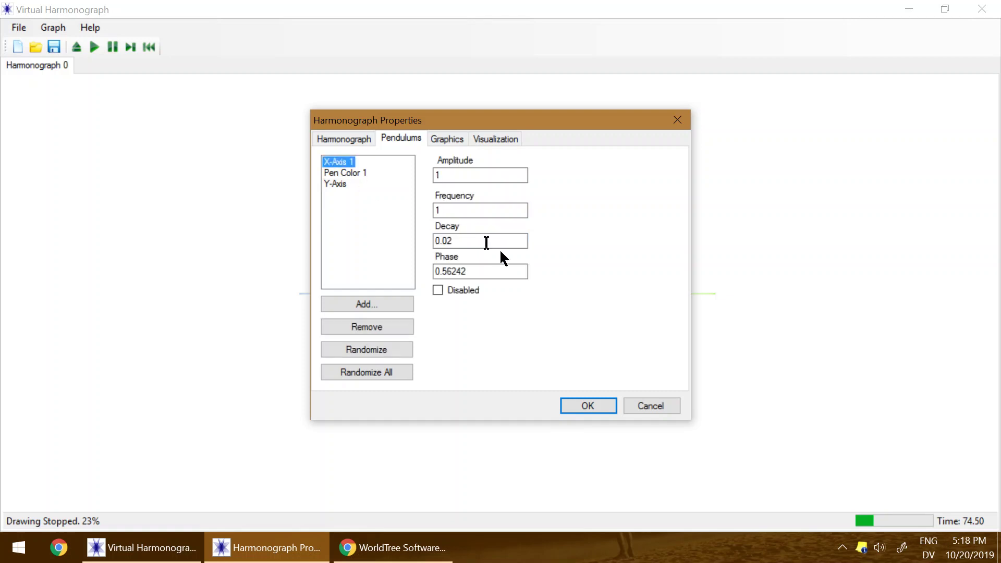
double_click(453, 272)
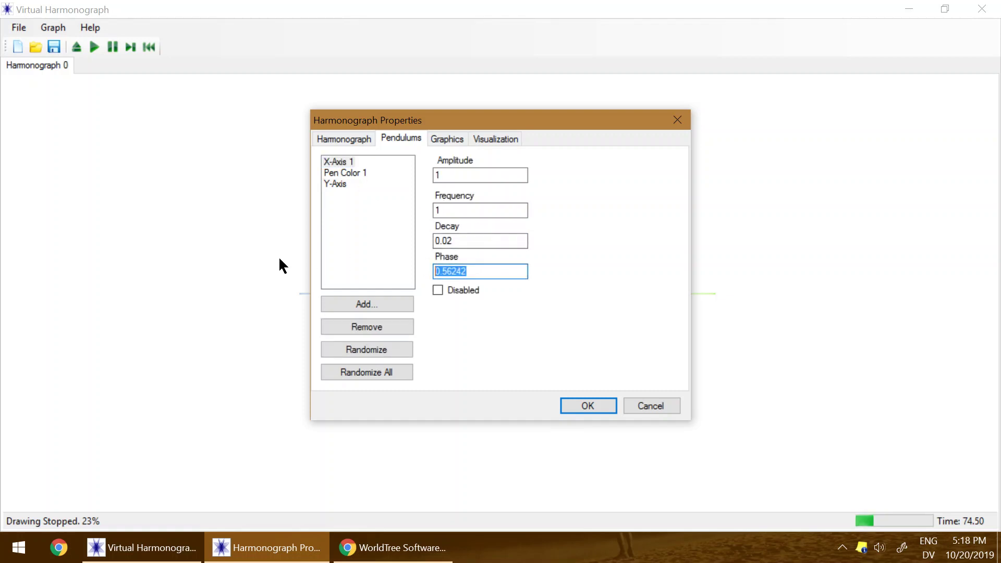
type("0")
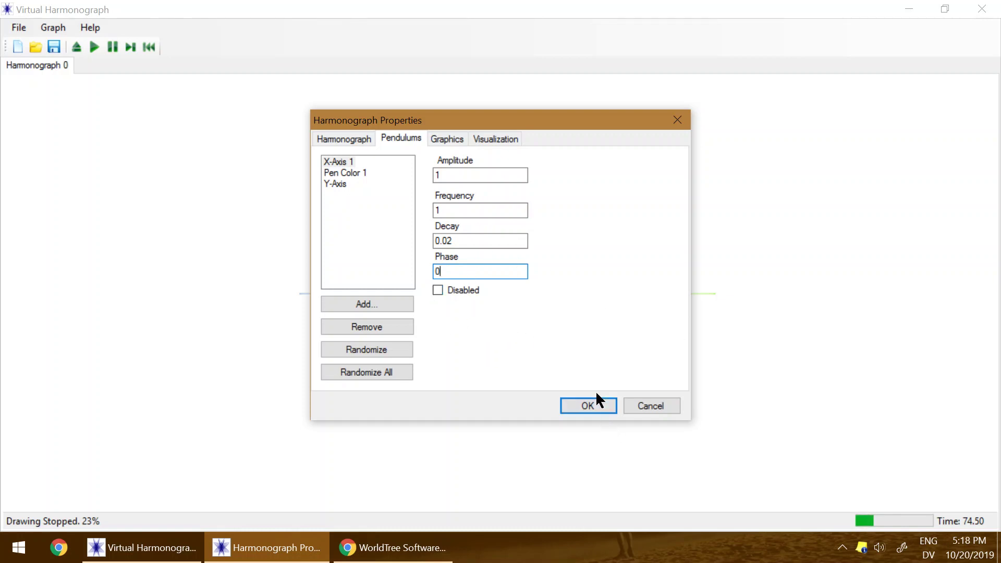
left_click(593, 407)
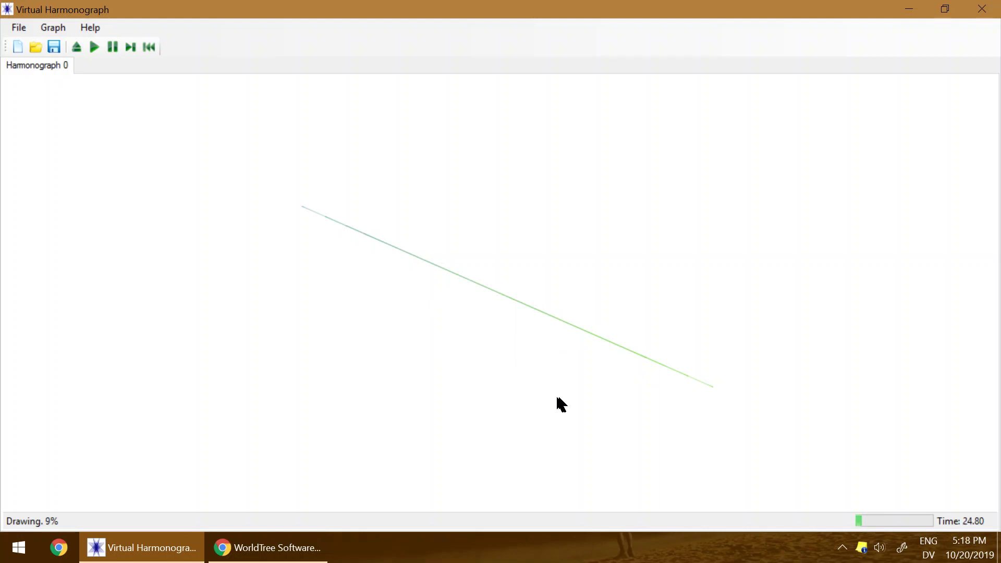
Set the X-Axis 1 pendulum's phase to 0.5 and redraw the graph.
left_click(75, 48)
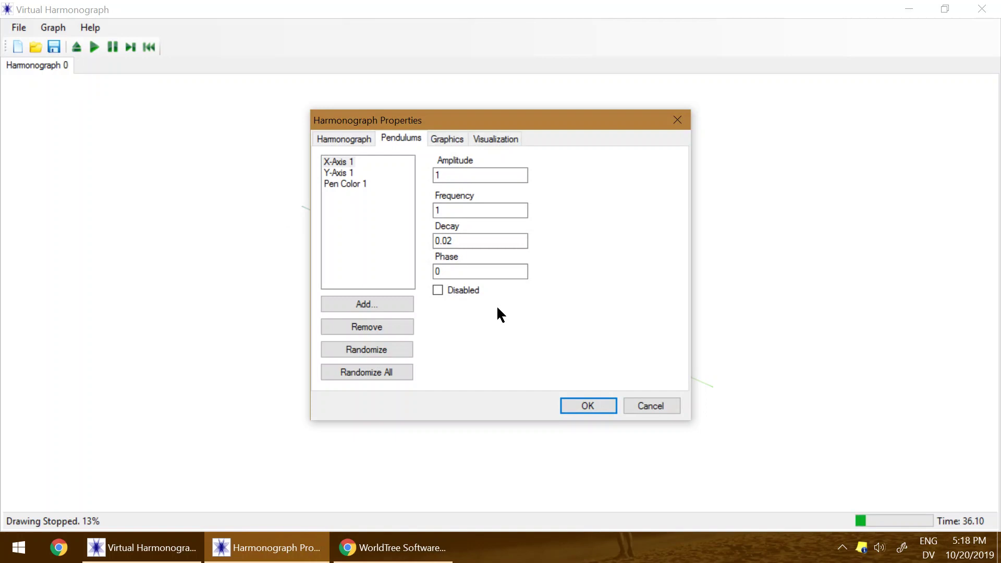
double_click(453, 271)
type("90")
key("Return")
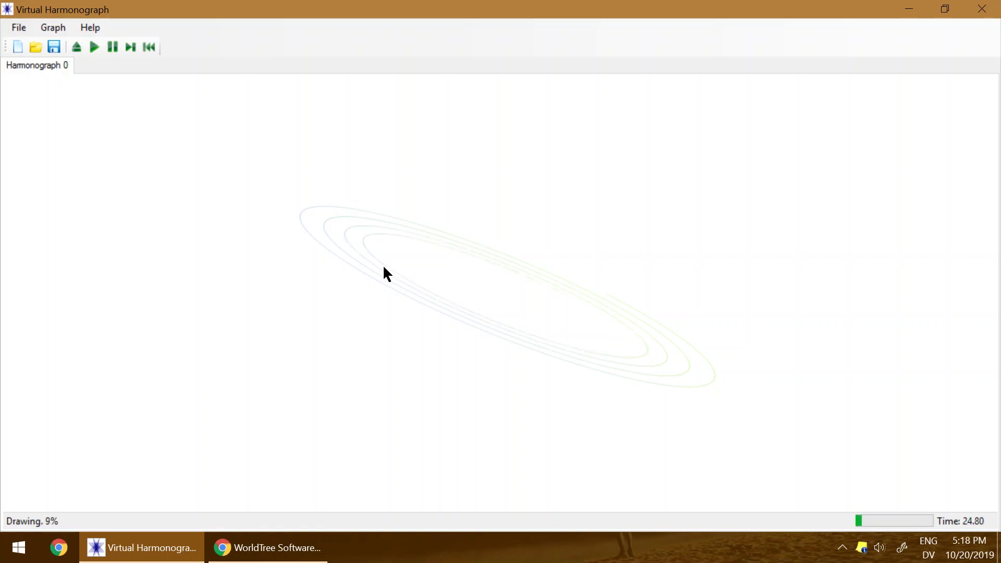
Raise the pen opacity to about 70% of its range in the graphics settings and redraw the graph.
left_click(77, 48)
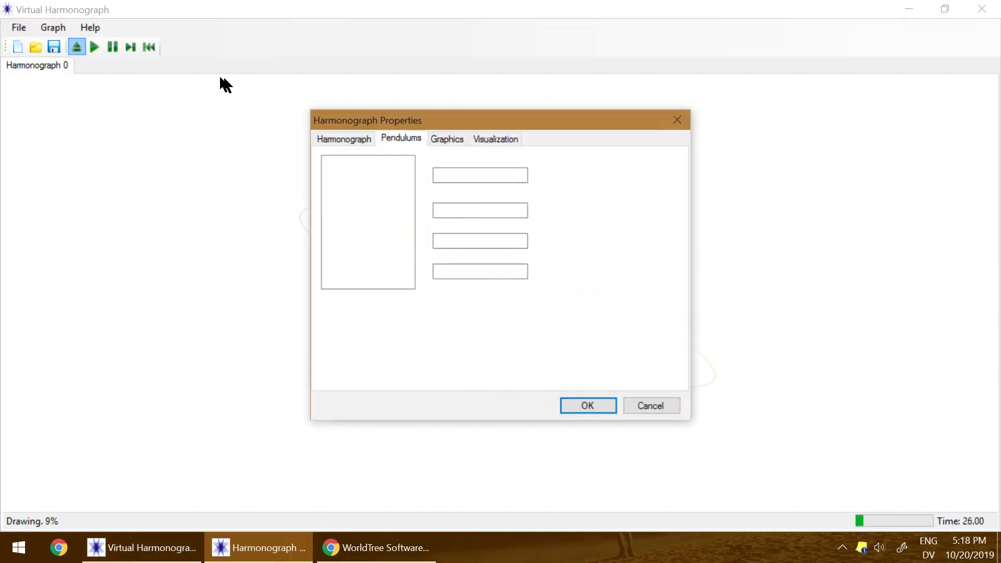
left_click(438, 139)
left_click_drag(396, 286, 413, 281)
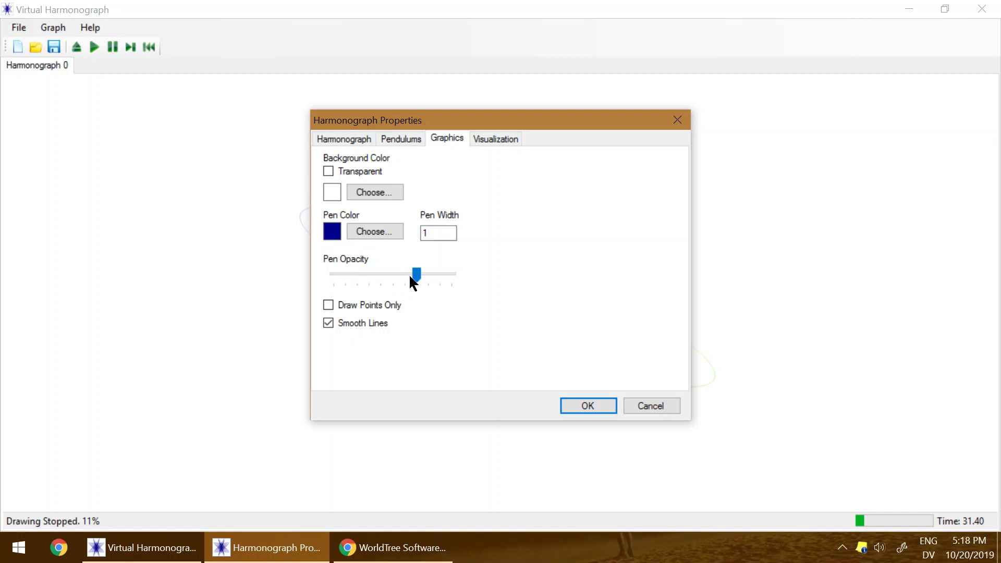
left_click(593, 408)
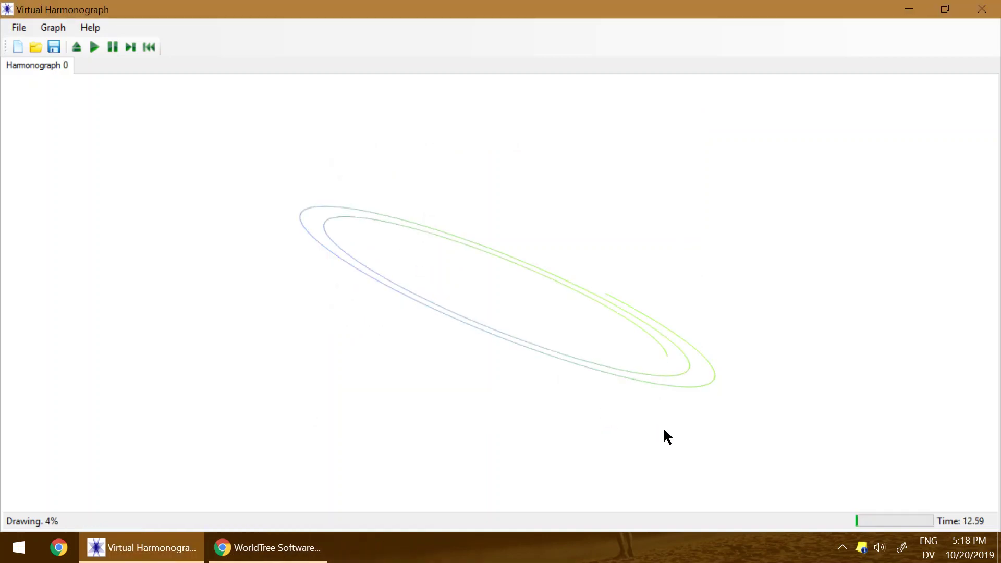
Move the properties dialog off the drawing, set the X-Axis 1 pendulum's frequency to 2 and redraw the graph.
left_click(77, 48)
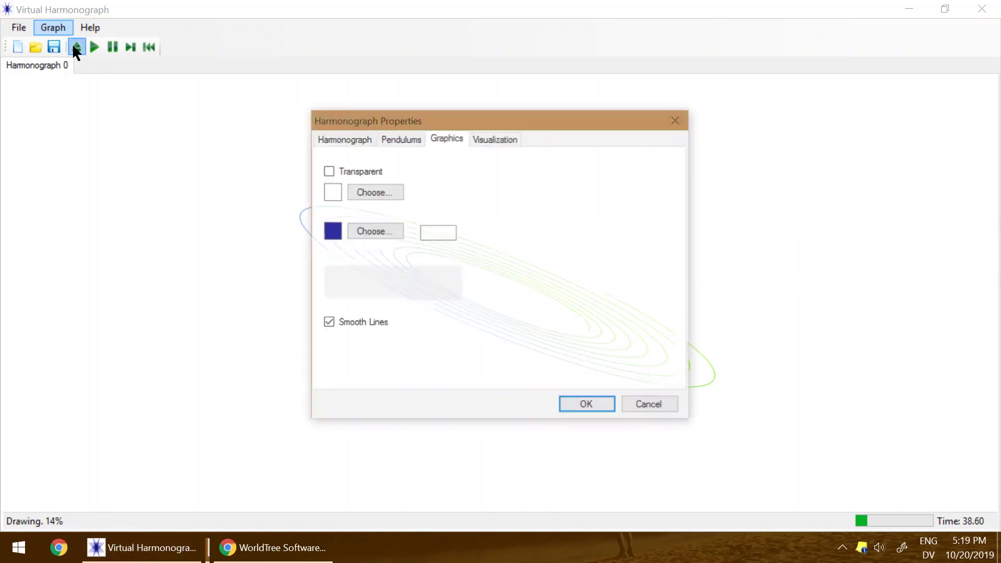
left_click(412, 140)
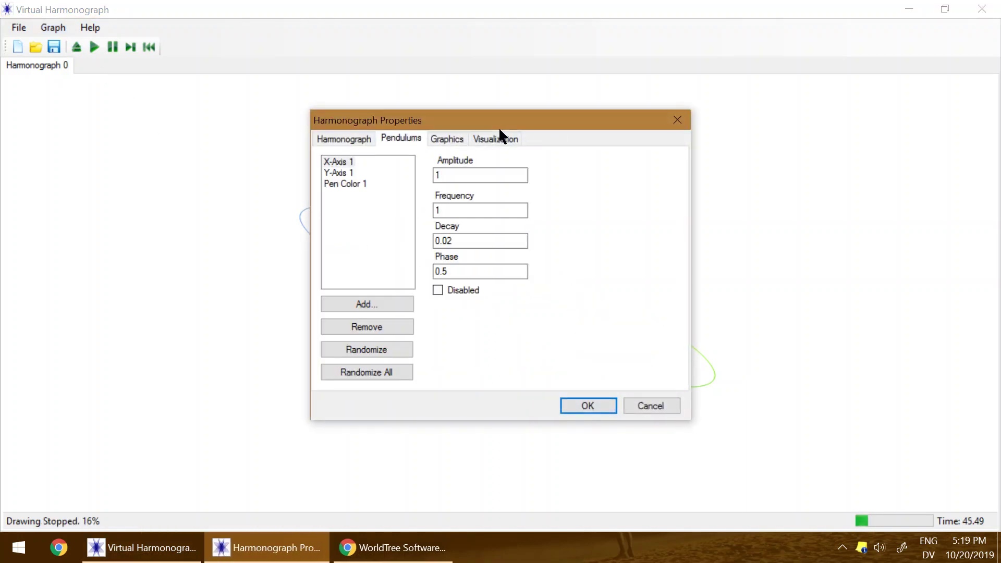
left_click_drag(470, 119, 702, 106)
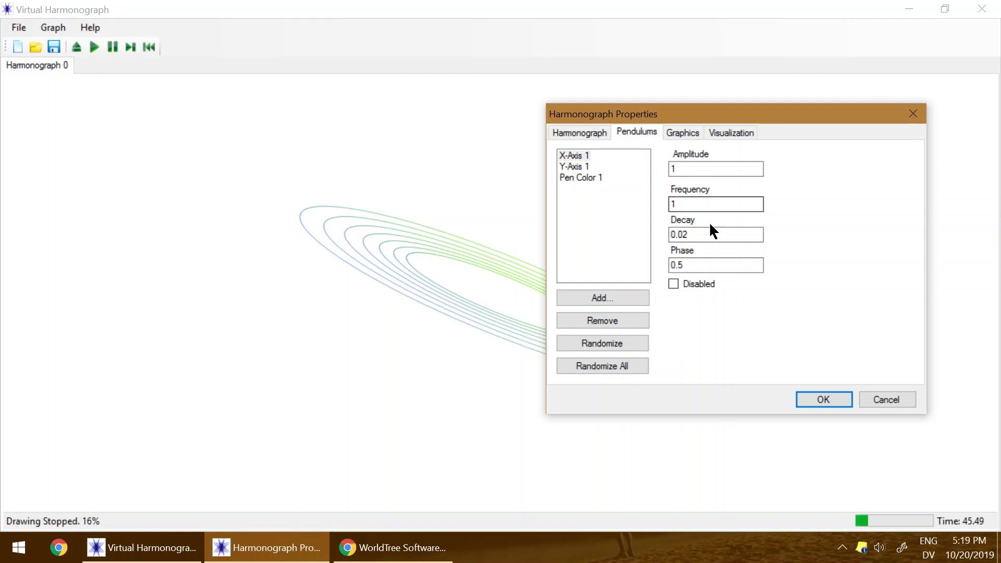
double_click(695, 205)
type("2")
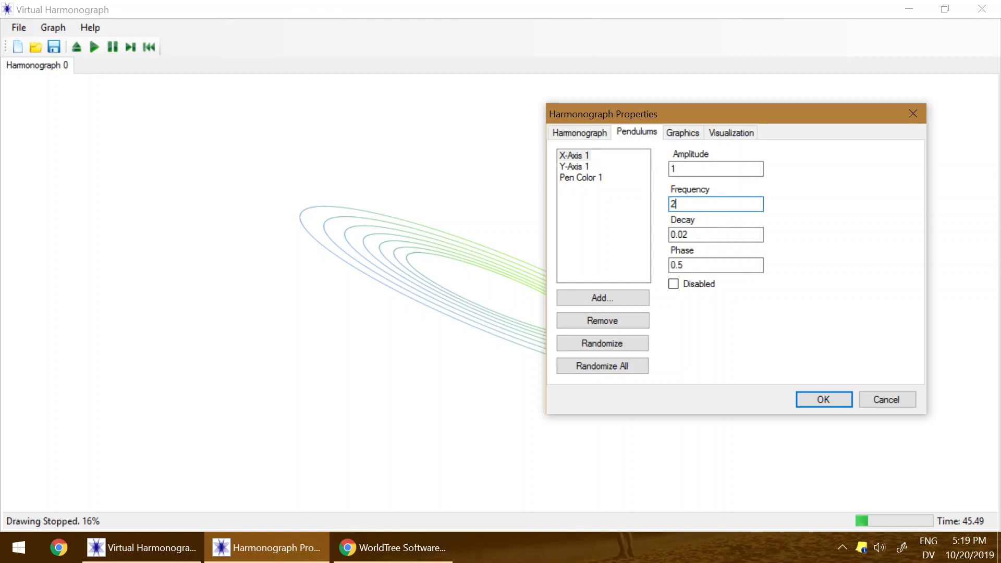
left_click(828, 397)
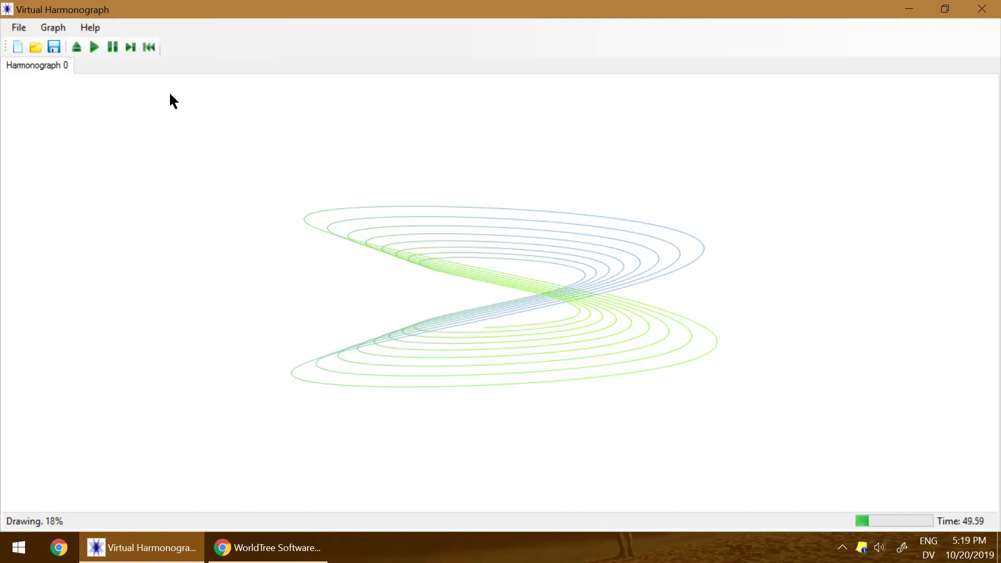
Reset the phase of the X-Axis 1 pendulum to 0, keeping its frequency of 2, and redraw the graph.
left_click(76, 47)
left_click(479, 268)
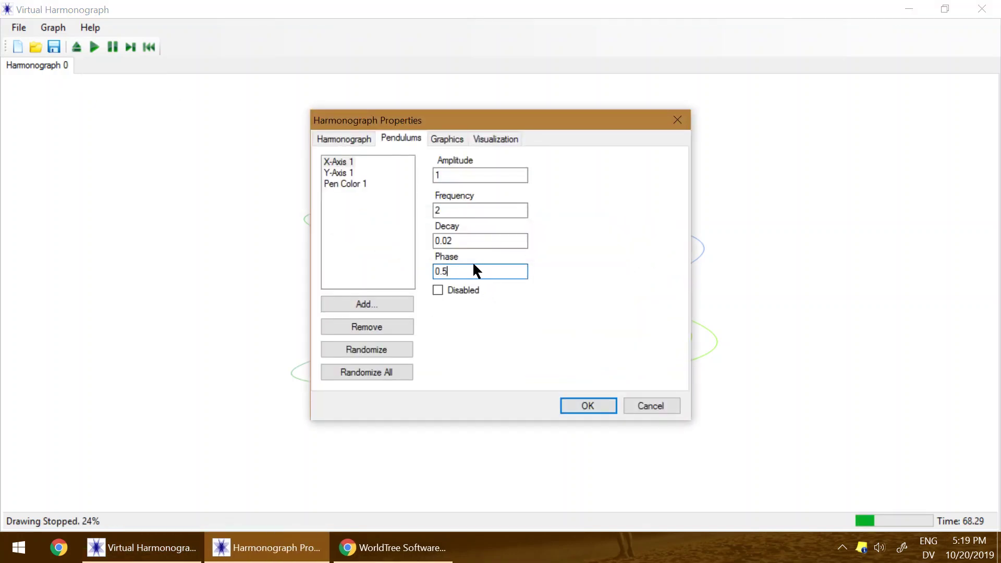
key("BackSpace")
left_click(594, 404)
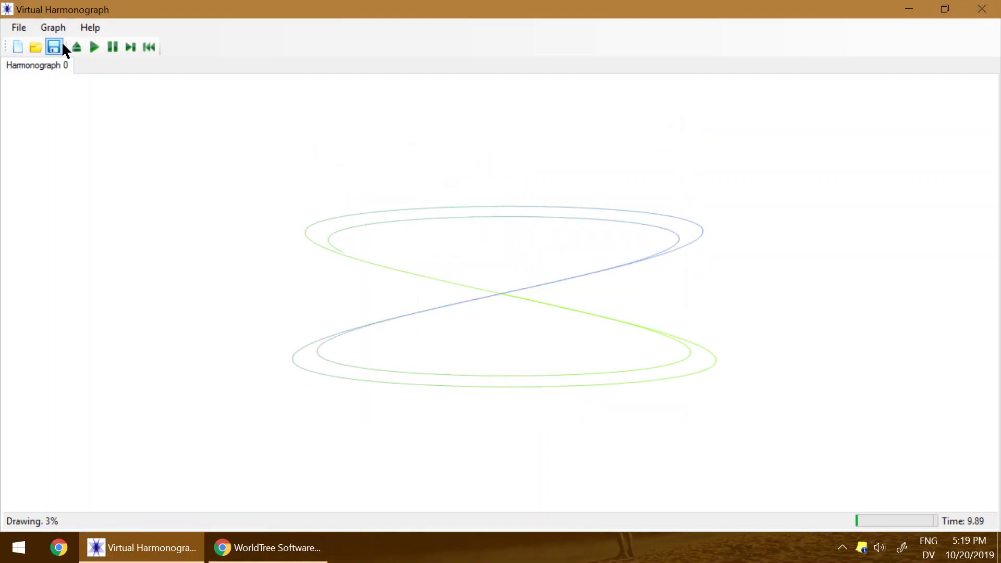
Set the X-Axis 1 pendulum's phase to 0.1 and redraw the graph.
left_click(77, 47)
left_click(470, 271)
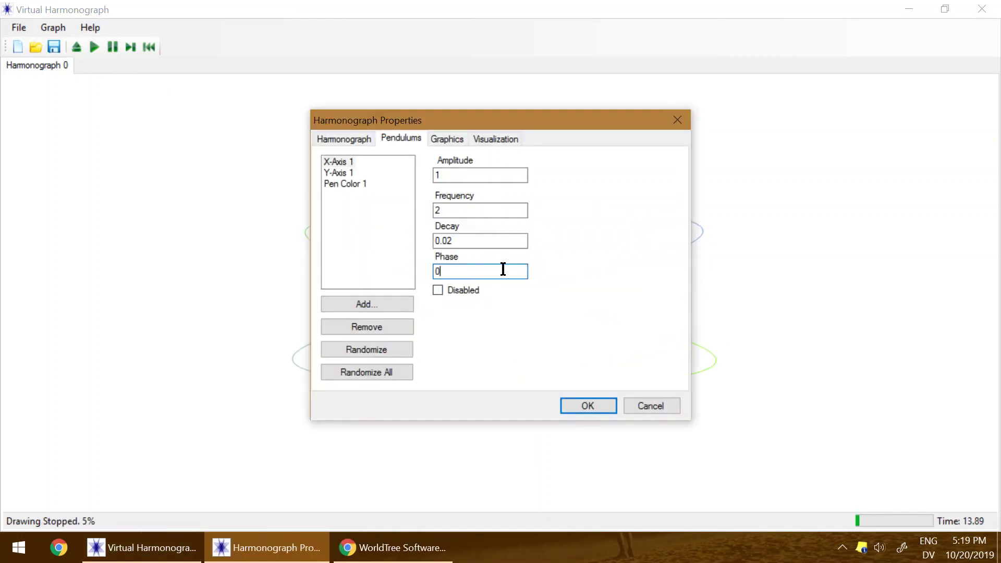
type(".5")
key("Return")
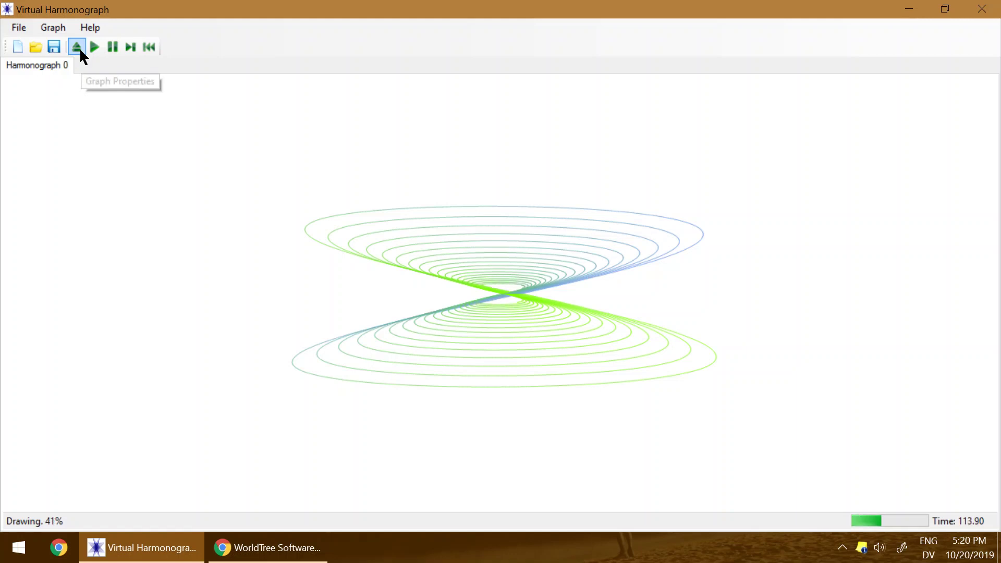
Set the X-Axis 1 pendulum's frequency to 1.0 and its phase to 0.5, and redraw the graph.
left_click(76, 47)
left_click(480, 211)
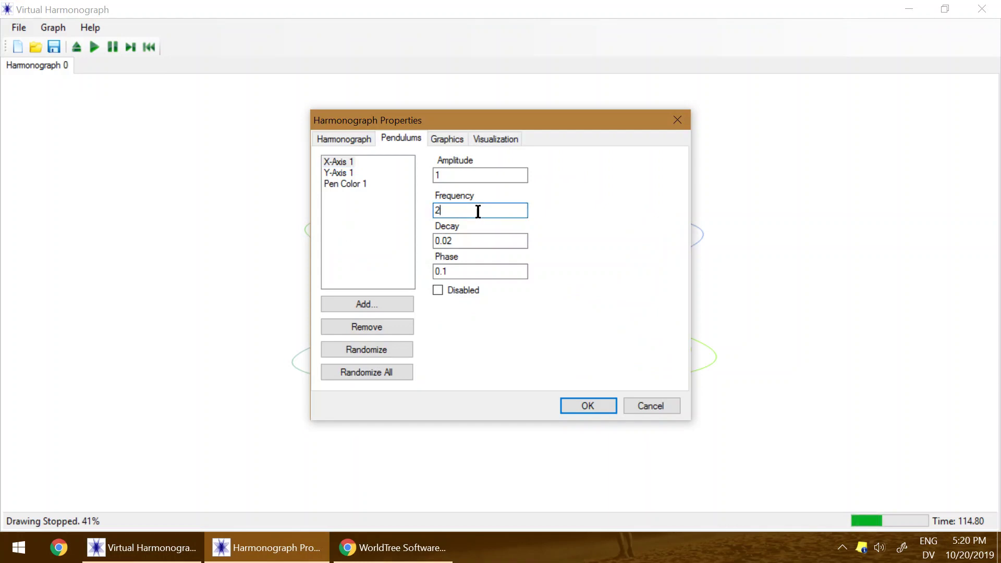
type(".01")
left_click_drag(436, 210, 441, 210)
type("1")
left_click(495, 208)
key("BackSpace")
left_click(458, 273)
key("BackSpace")
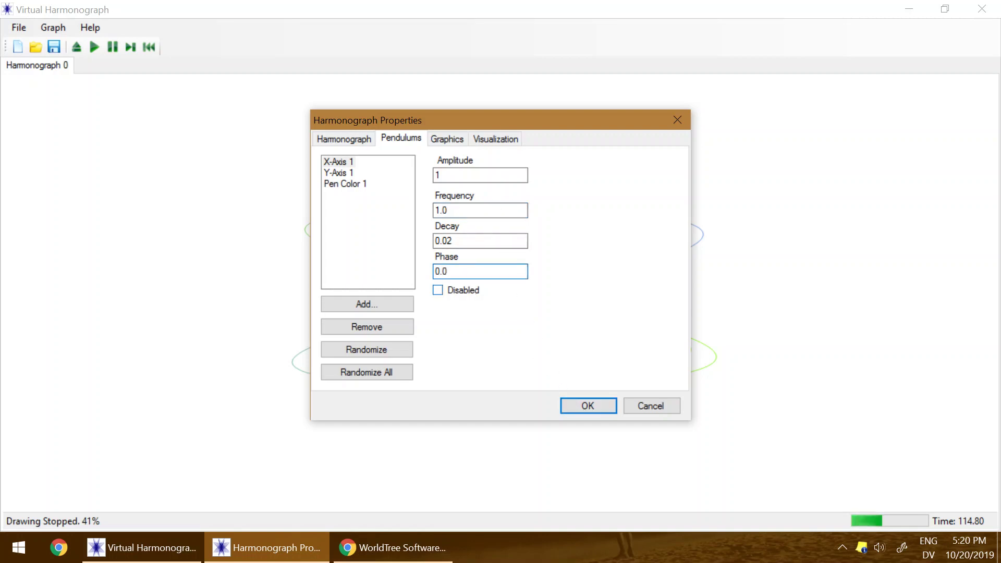
key("Return")
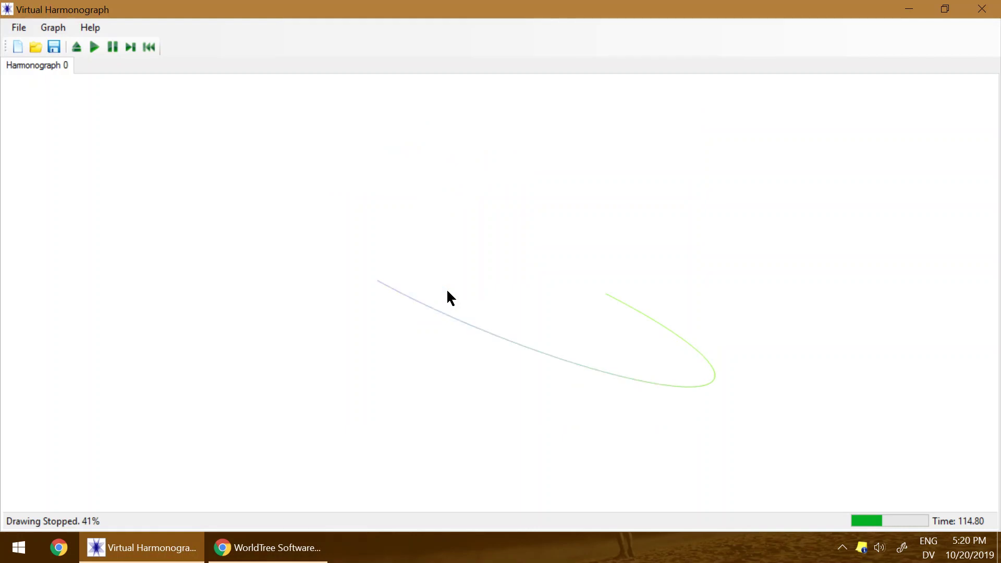
Set the X-Axis 1 pendulum's frequency to 1.01 and redraw the graph.
left_click(76, 47)
left_click(471, 210)
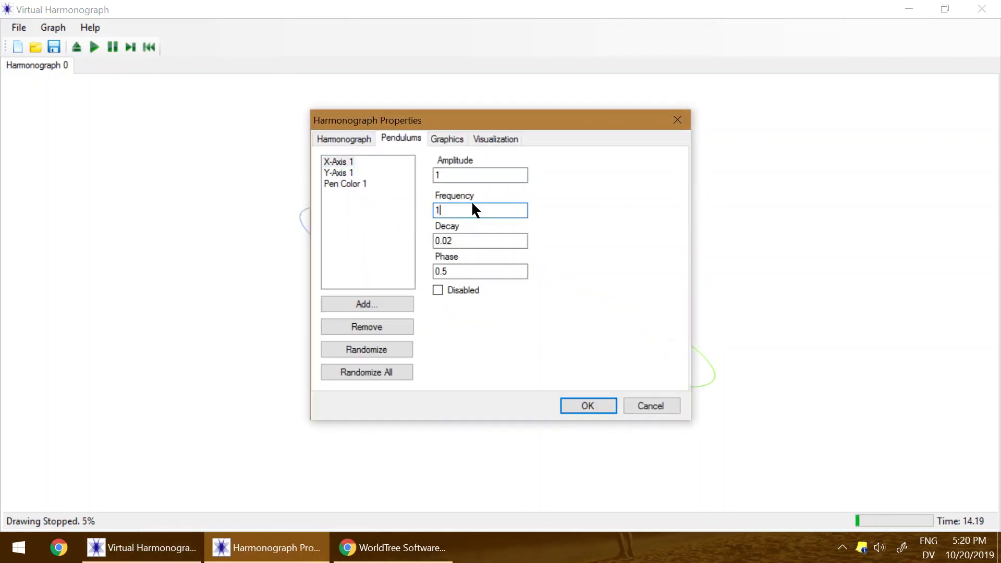
type(".01")
key("Return")
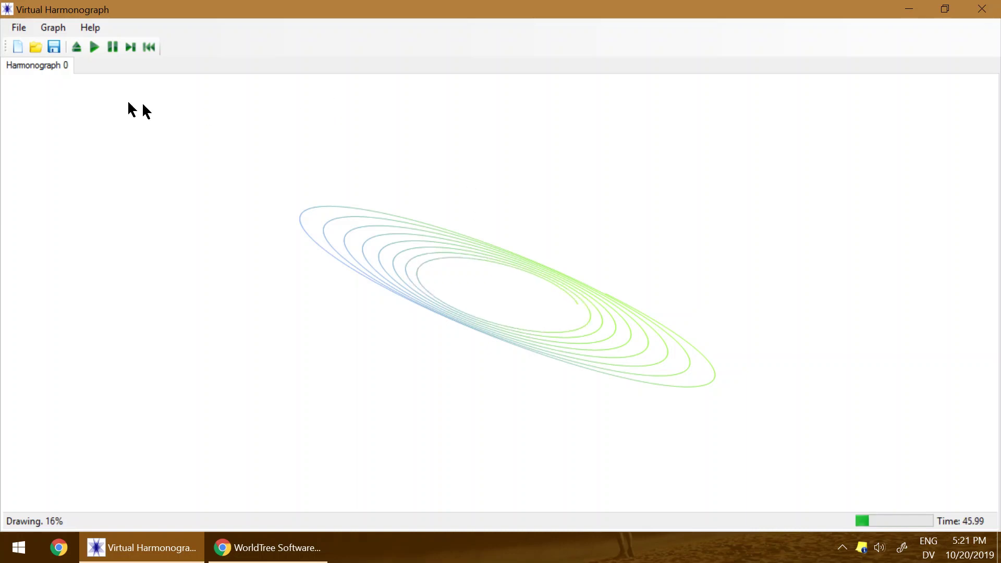
Set the block size to 100 points in the visualization settings and redraw the graph.
left_click(79, 45)
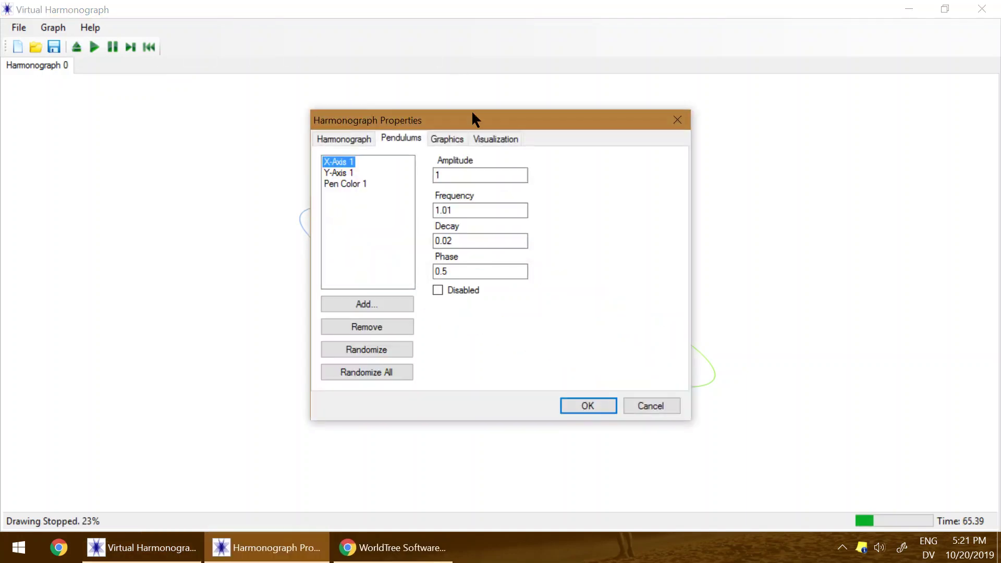
left_click(494, 138)
left_click(331, 215)
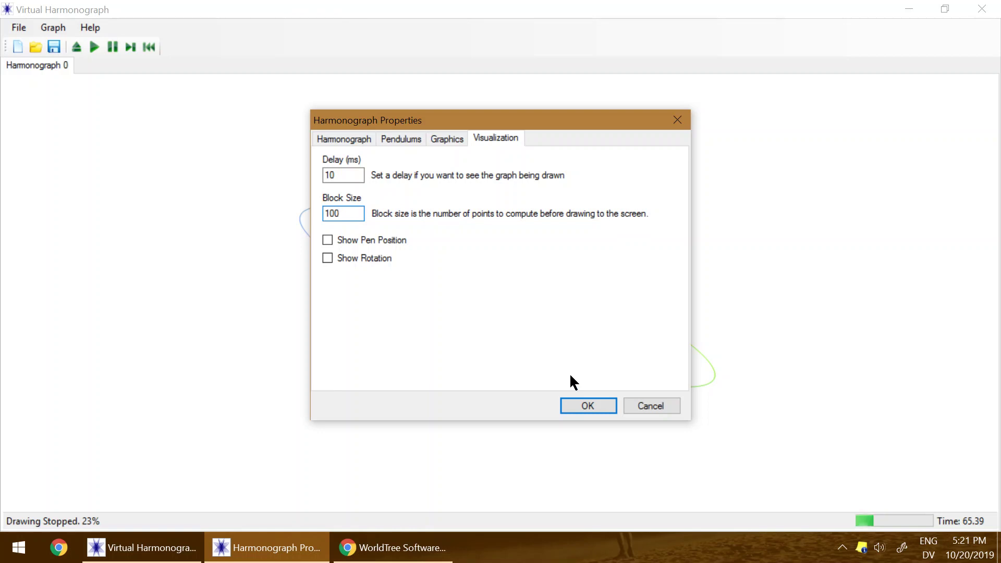
left_click(593, 411)
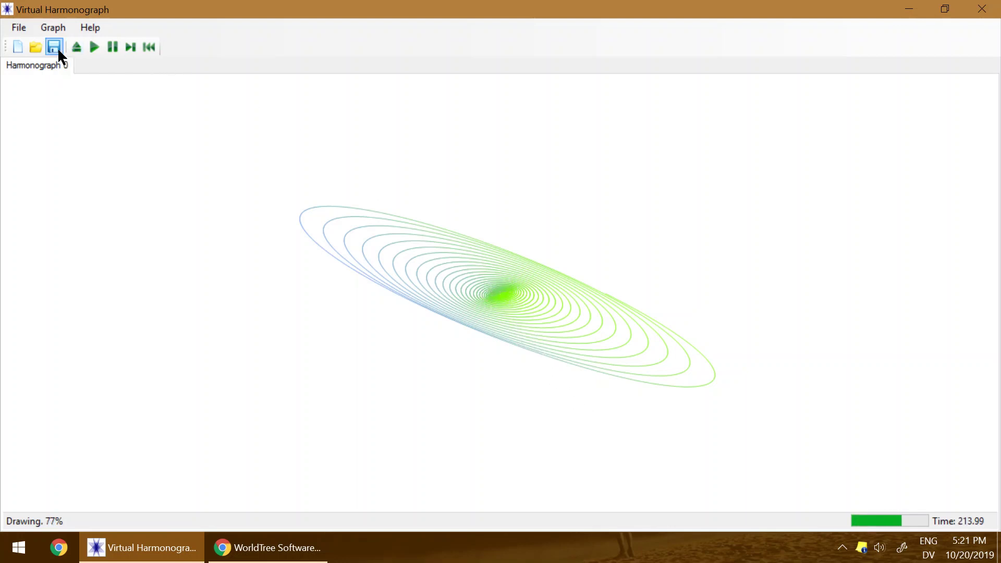
Set the X-Axis 1 pendulum's frequency to 1.02 and redraw the graph.
left_click(77, 47)
left_click(401, 138)
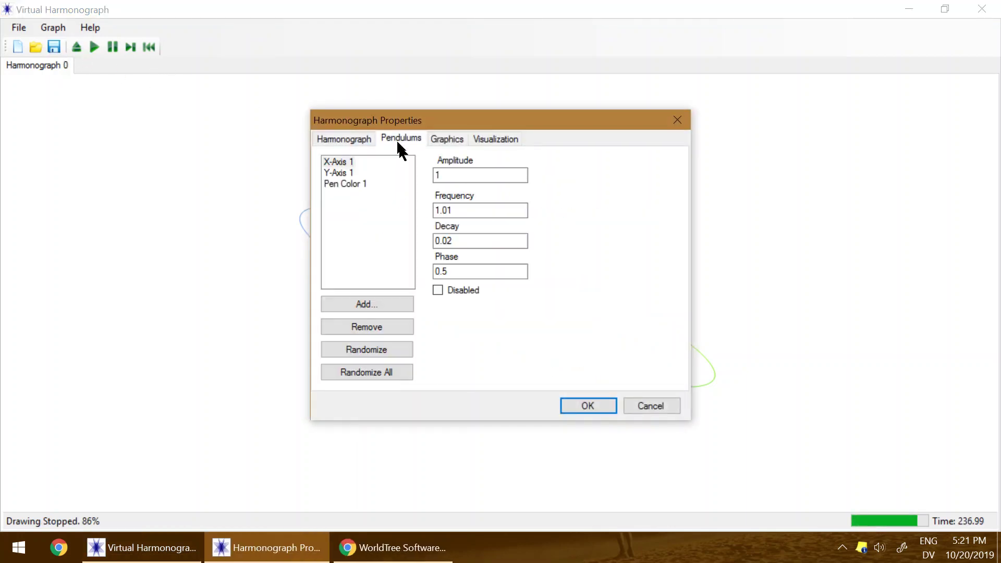
left_click(519, 211)
type("2")
key("Return")
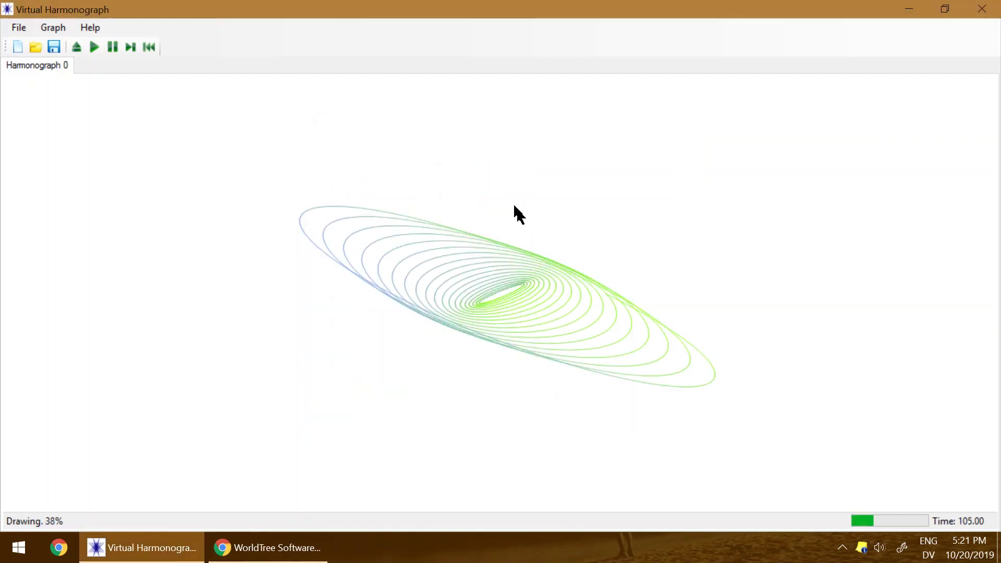
Set the X-Axis 1 pendulum's frequency to 1.1 and redraw the graph.
left_click(77, 47)
left_click(461, 211)
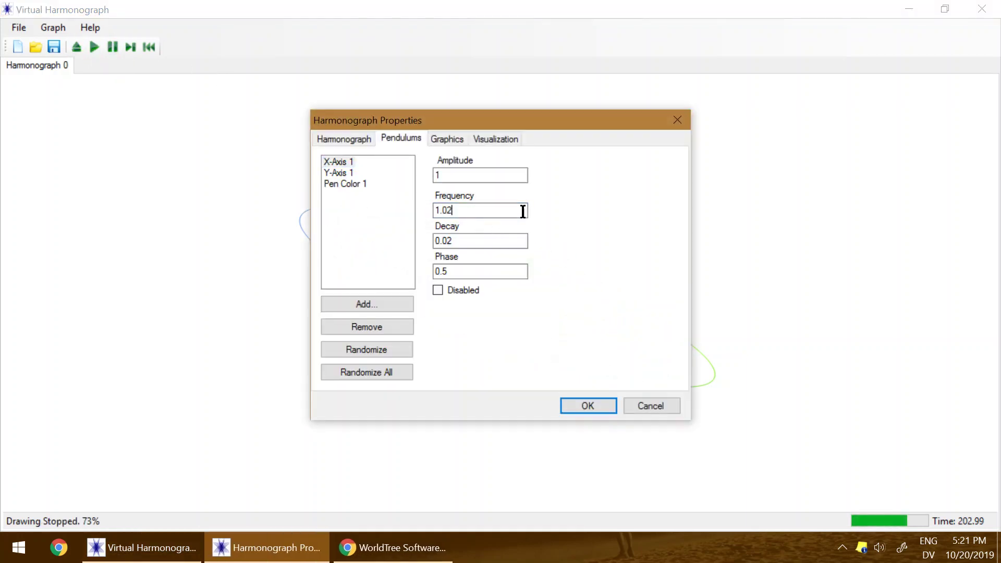
type("5")
key("Return")
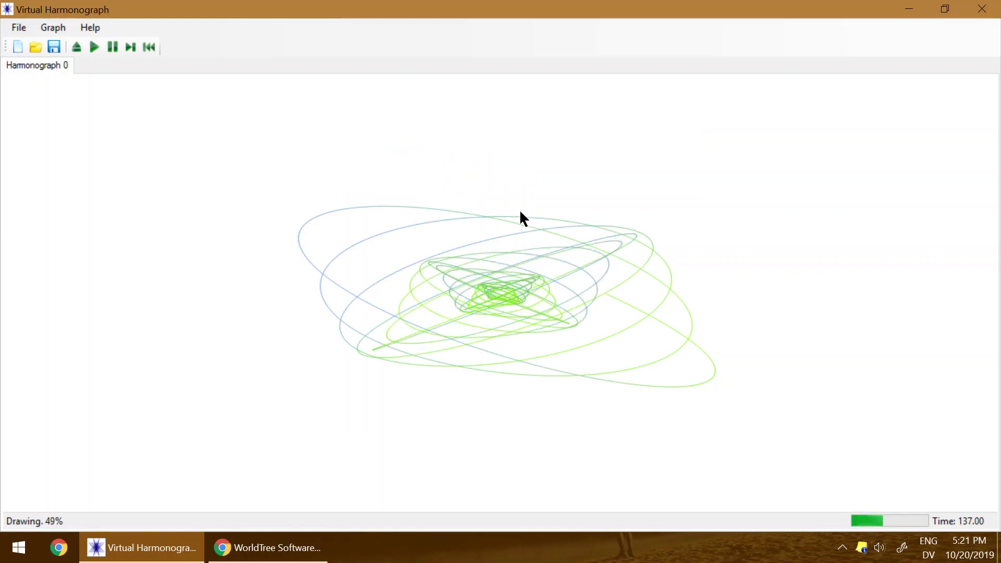
Set the X-Axis 1 pendulum's frequency to 1.05 and redraw the graph.
left_click(77, 45)
left_click(451, 214)
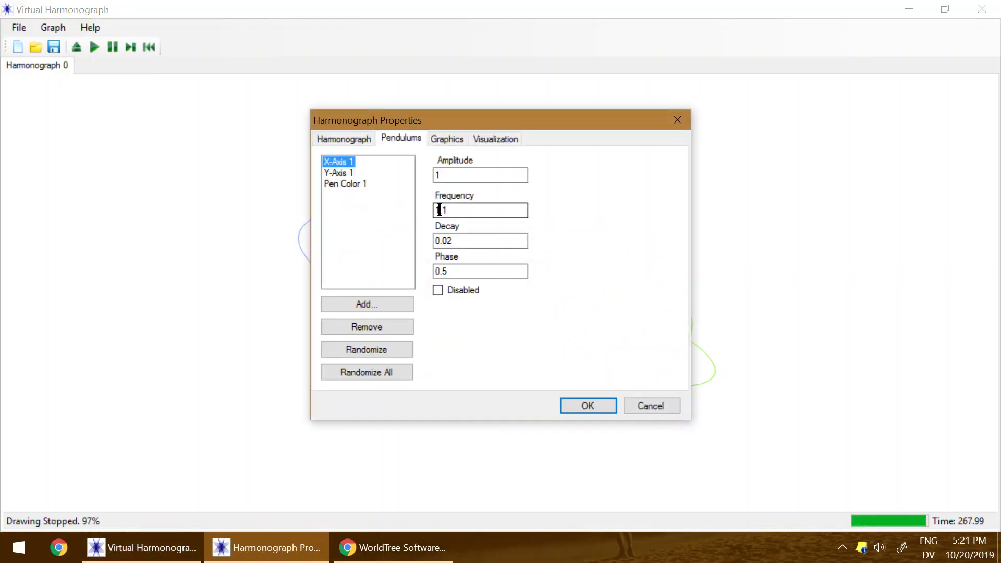
key("BackSpace")
key("BackSpace")
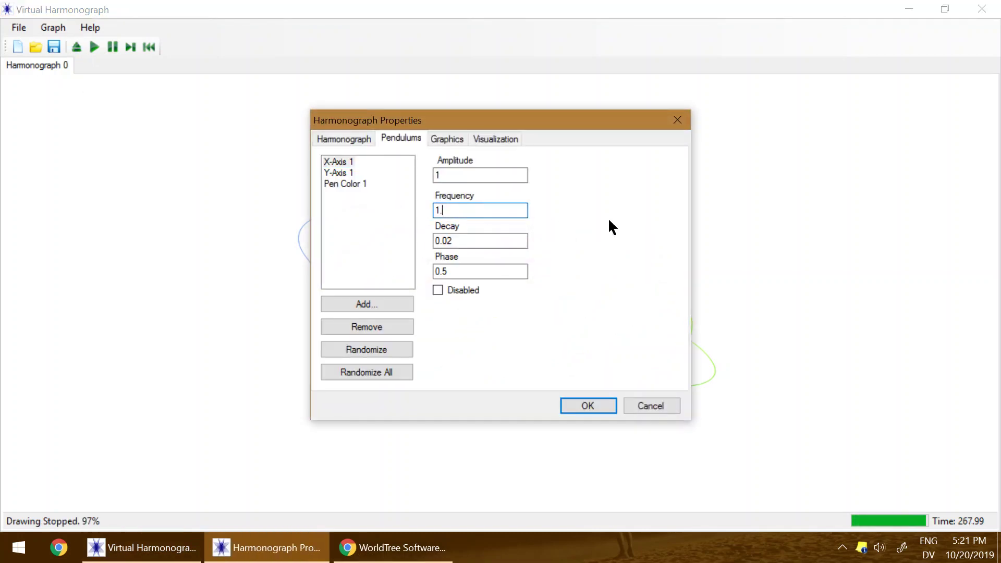
type(".05")
key("Return")
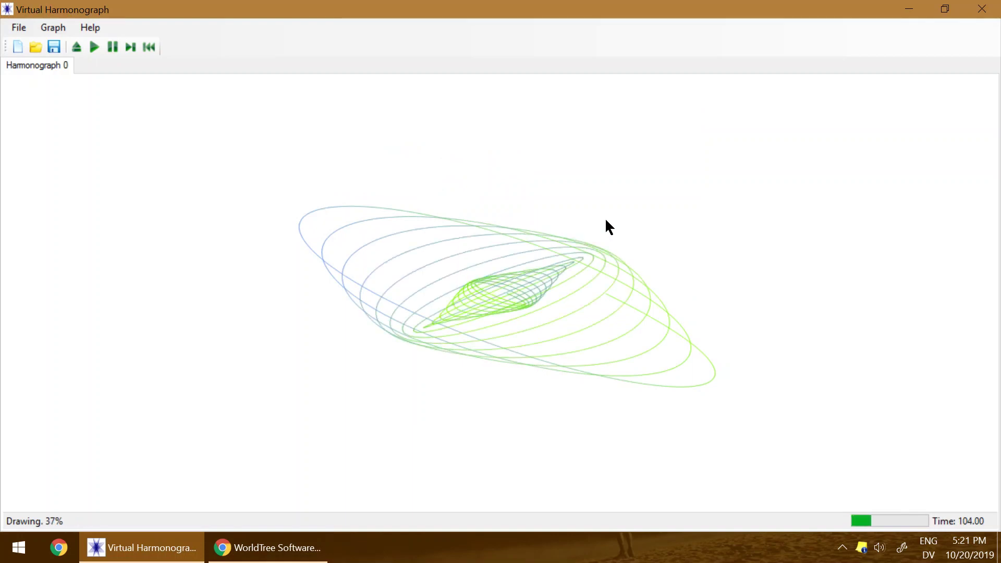
Set the X-Axis 1 pendulum's frequency to 2 and redraw the graph.
left_click(78, 48)
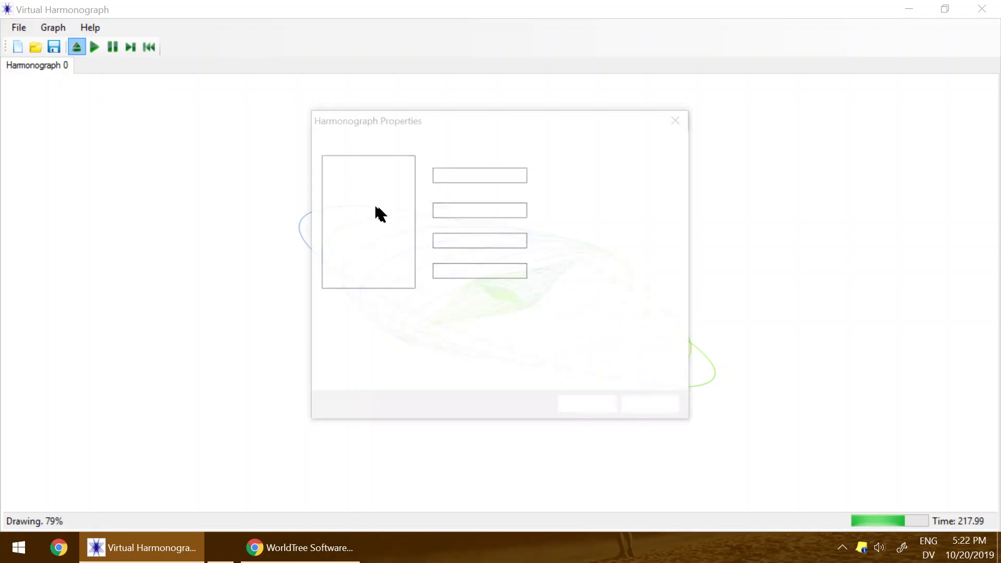
double_click(477, 207)
type("2")
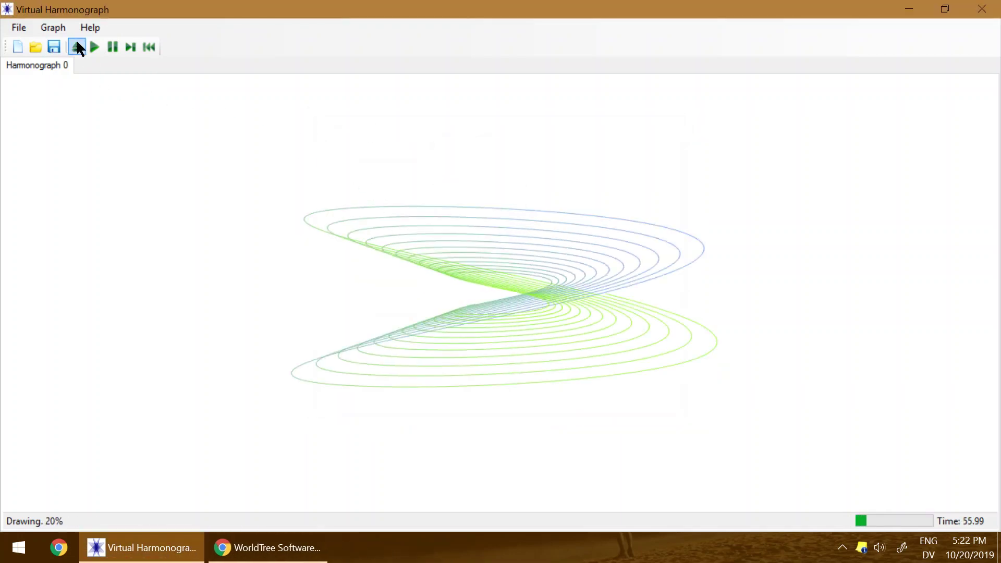
Set the X-Axis 1 pendulum's frequency to 2.01 and redraw the graph.
left_click(77, 46)
left_click(472, 211)
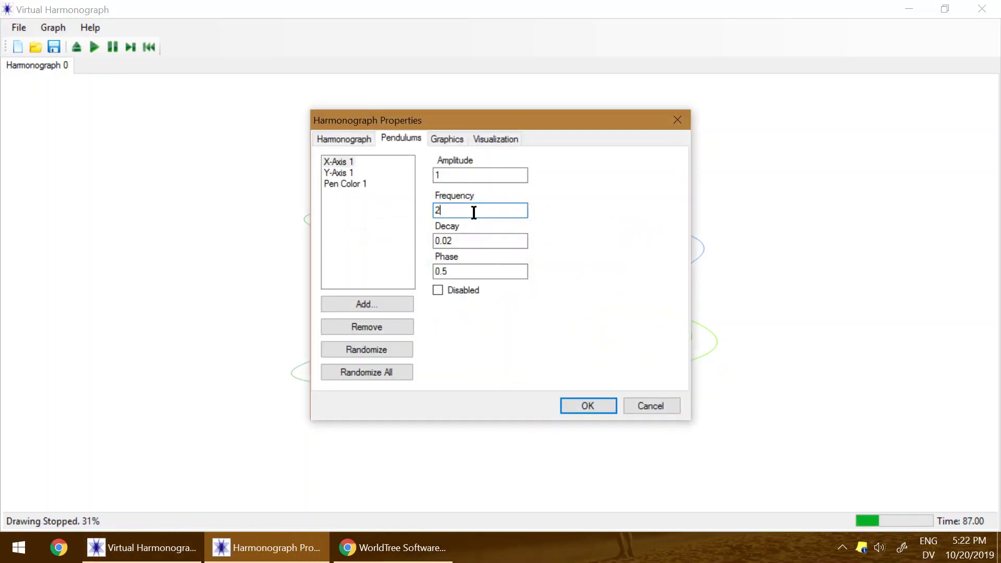
key("Return")
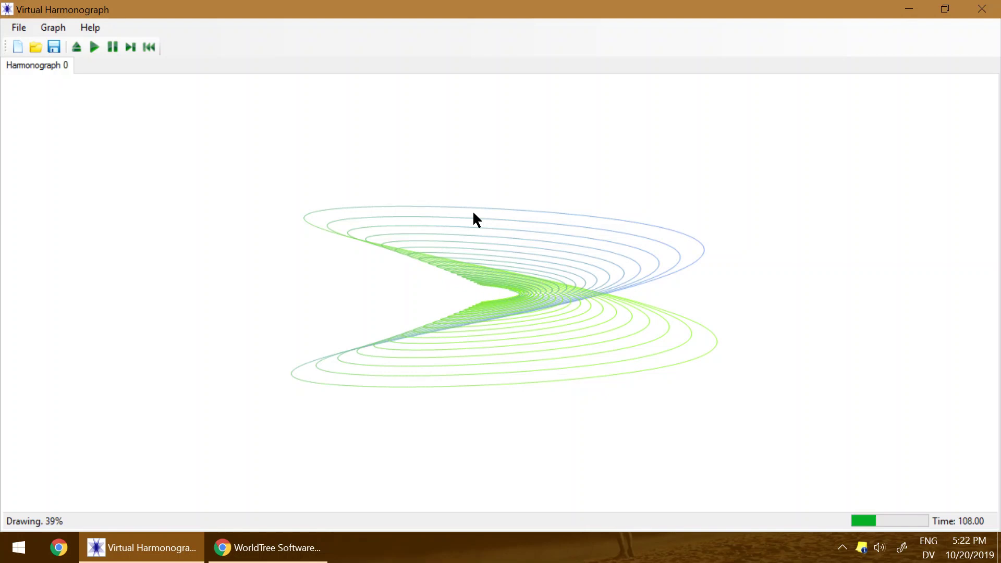
Set the X-Axis 1 pendulum's frequency to 2.02 and redraw the graph.
left_click(76, 47)
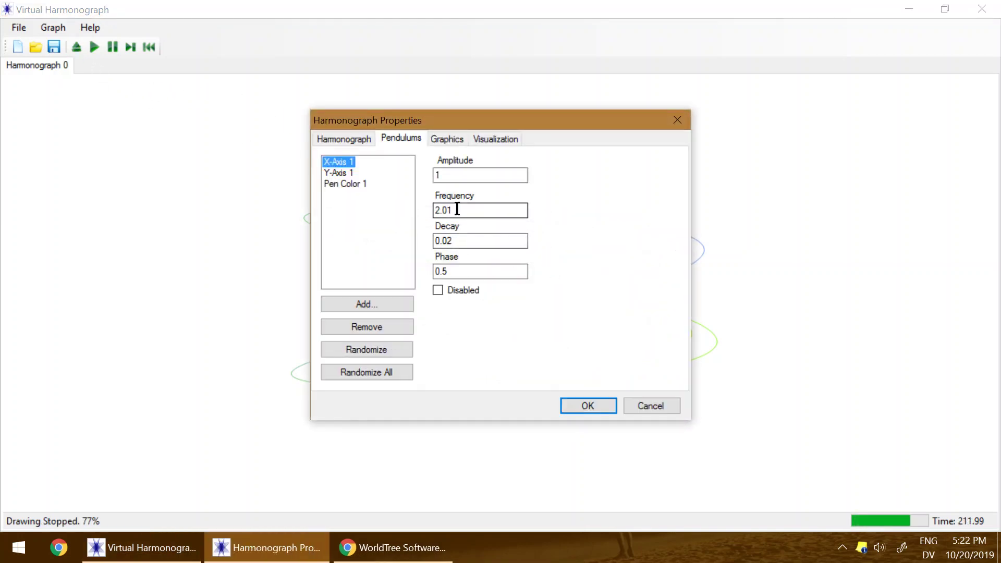
left_click(457, 209)
key("BackSpace")
type("2")
key("Return")
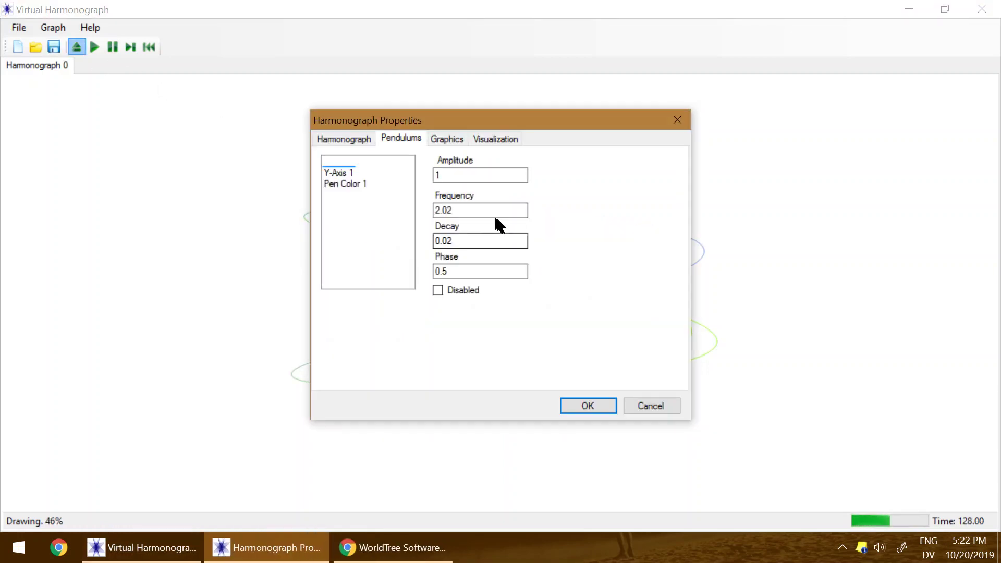
Set the decay of both the X-Axis 1 and Y-Axis 1 pendulums to 0.002 and redraw the graph.
left_click(475, 211)
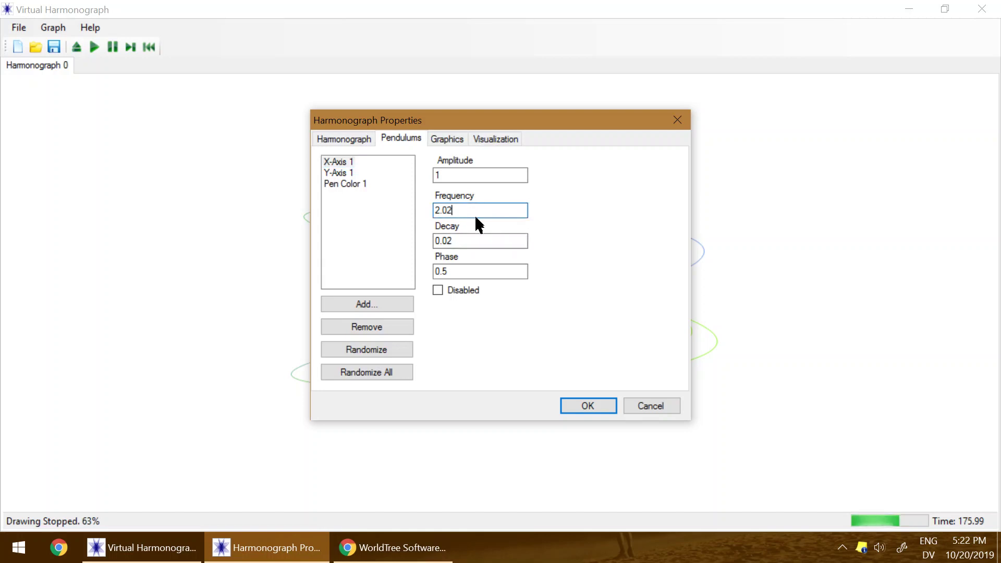
left_click(461, 240)
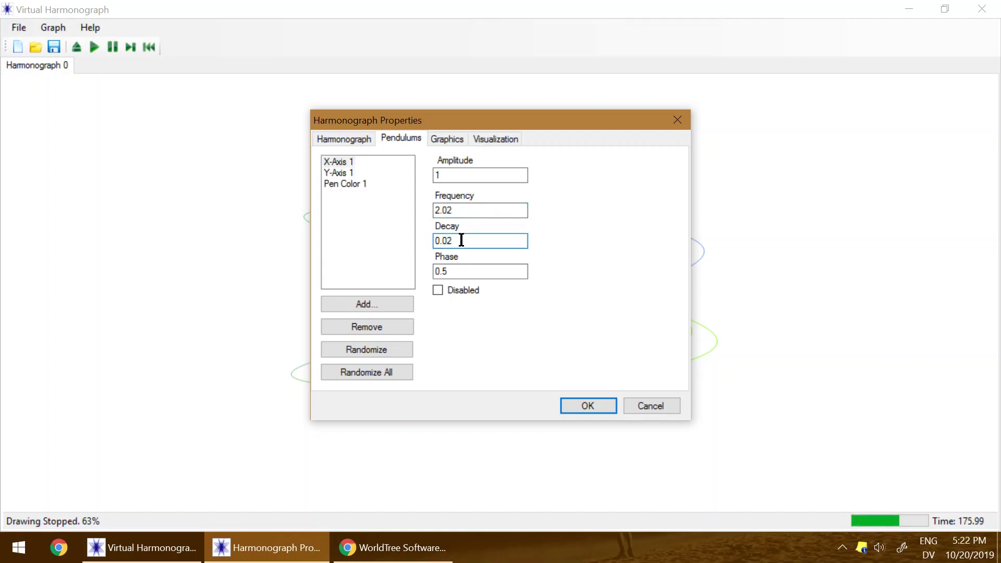
left_click(345, 172)
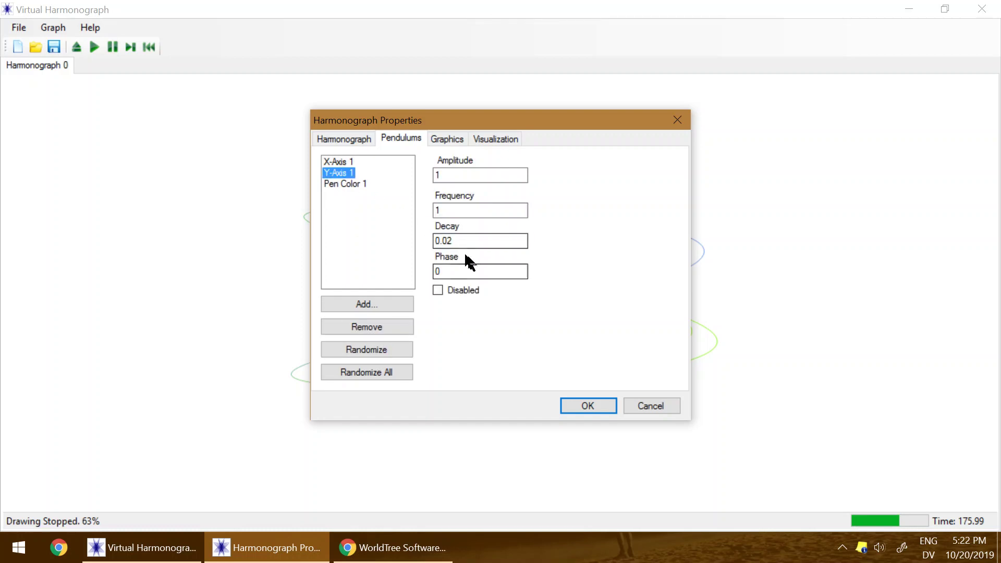
left_click(447, 241)
type("0")
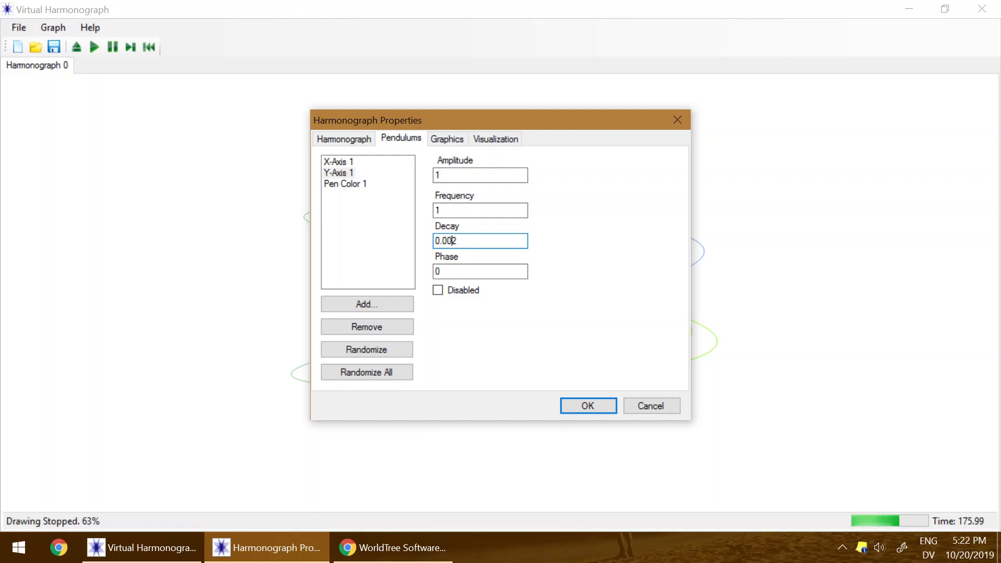
left_click(599, 406)
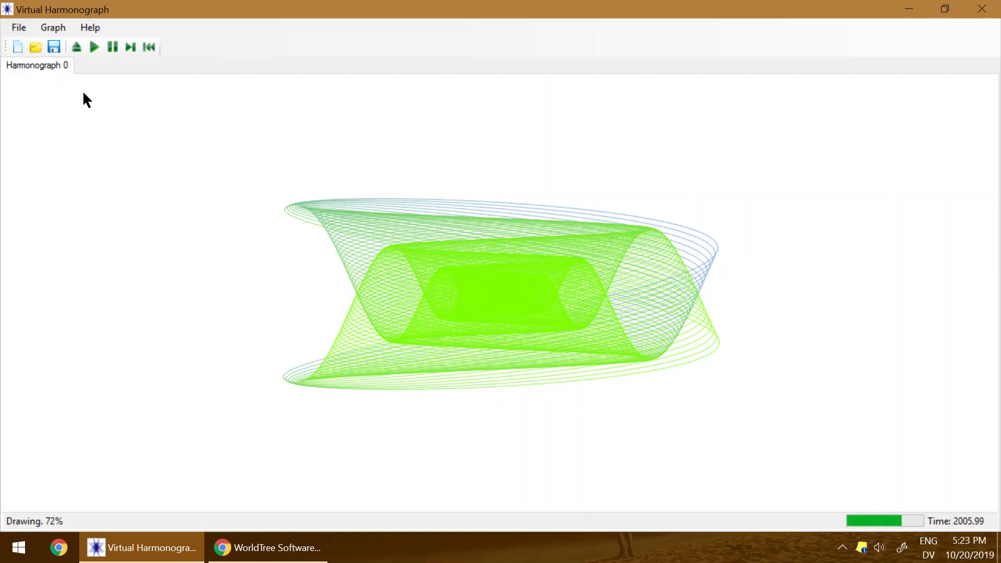
Add a Rotation pendulum to the harmonograph and redraw the graph.
left_click(77, 47)
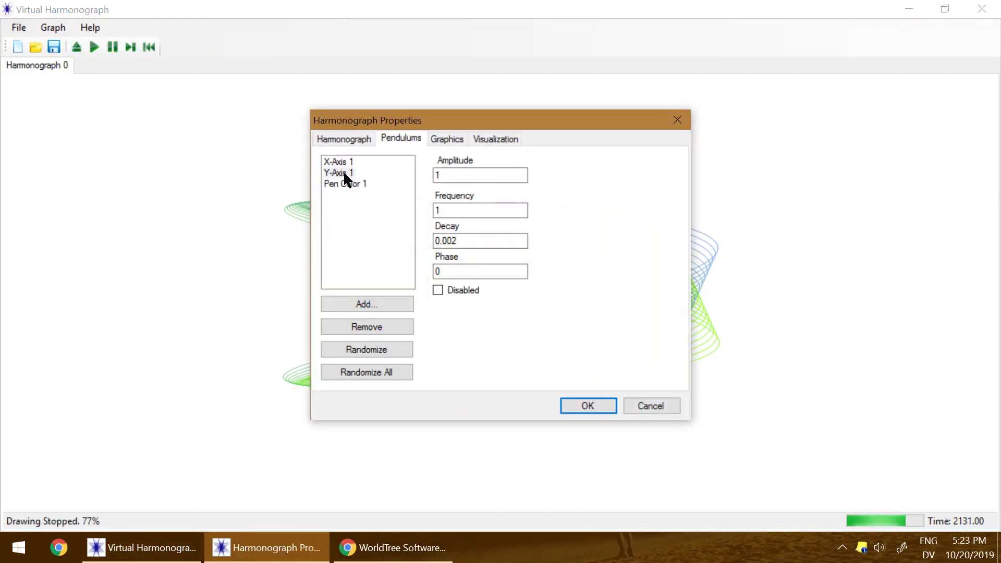
left_click(377, 303)
left_click(391, 342)
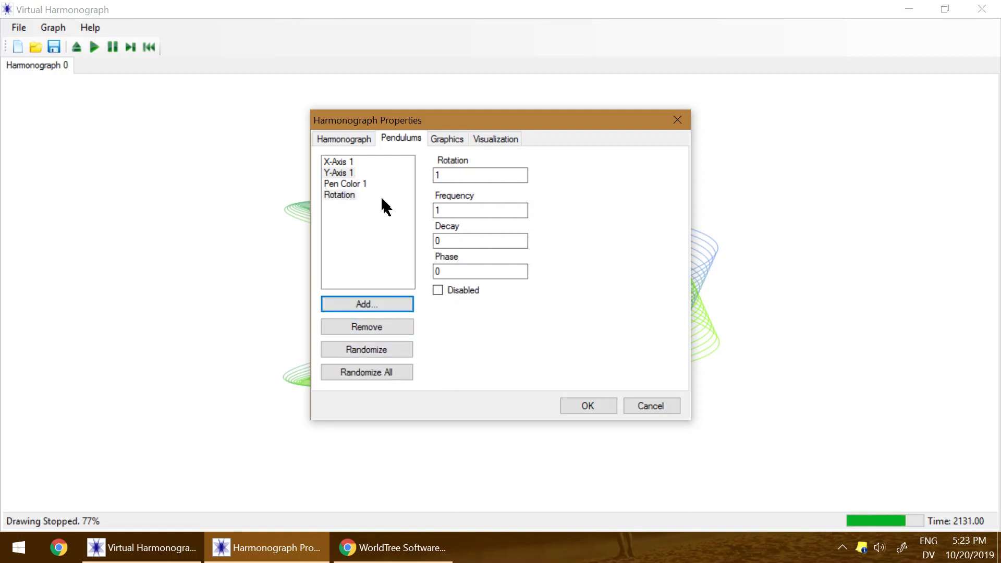
left_click(340, 195)
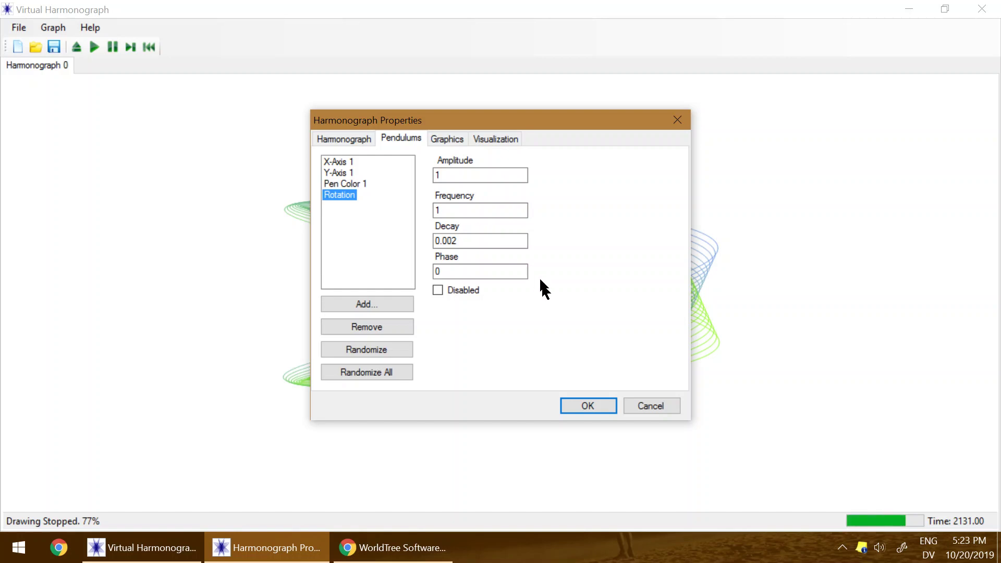
left_click(587, 407)
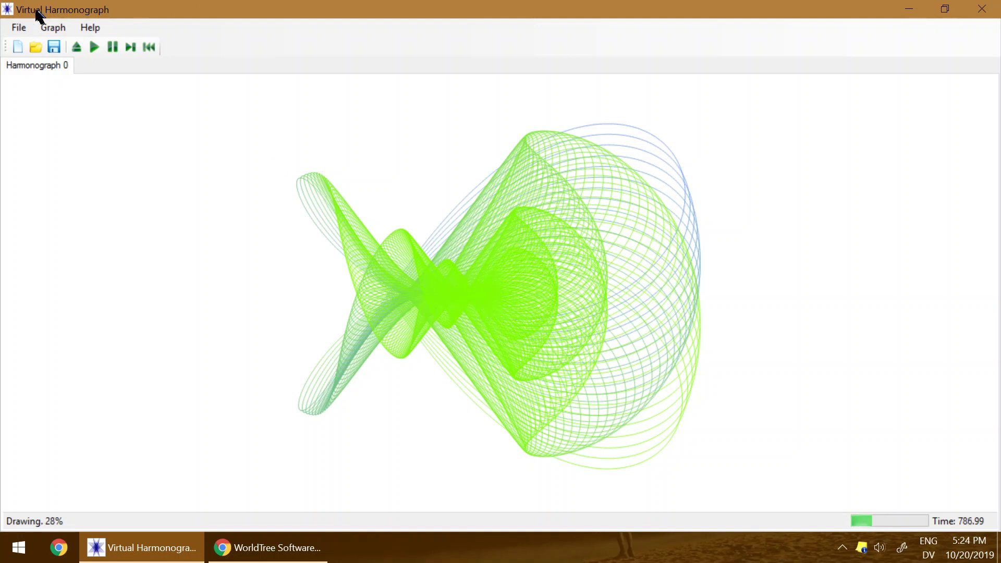
Set the Pen Color 1 pendulum's decay to 0.02 and redraw the graph.
left_click(77, 47)
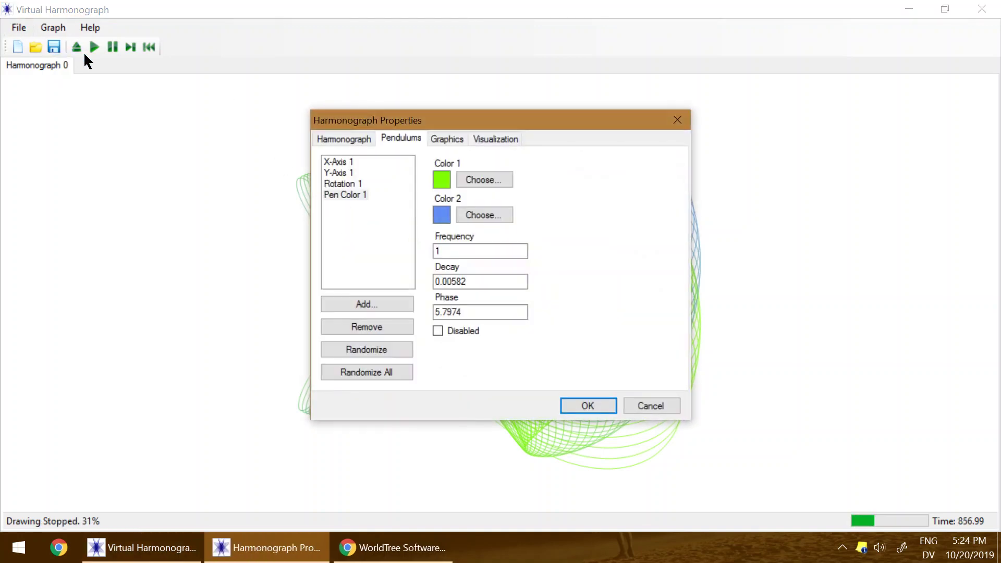
left_click(508, 283)
left_click_drag(508, 285, 447, 293)
key("Return")
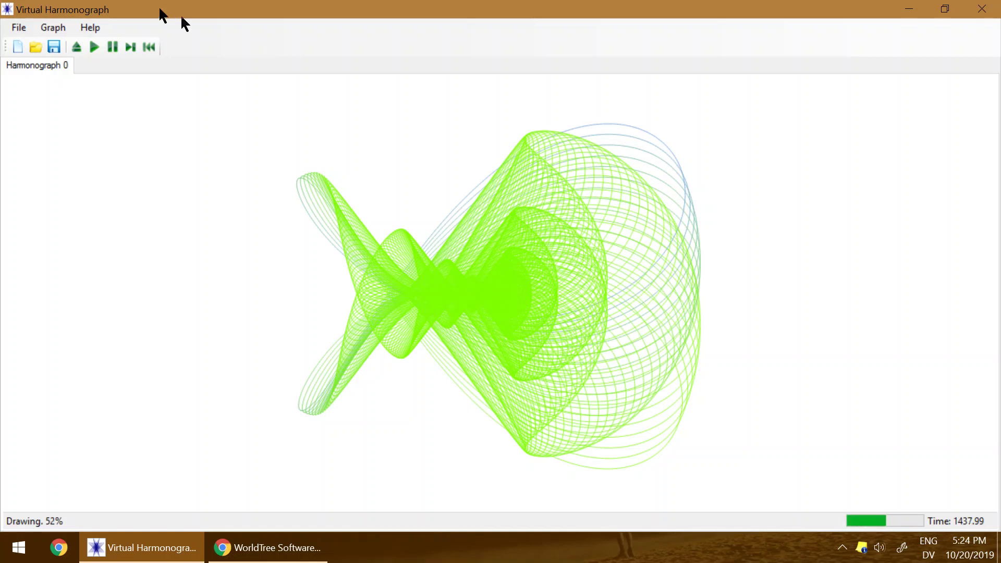
Review the X-Axis 1 and Y-Axis 1 pendulum settings and randomize the values of all pendulums.
left_click(75, 48)
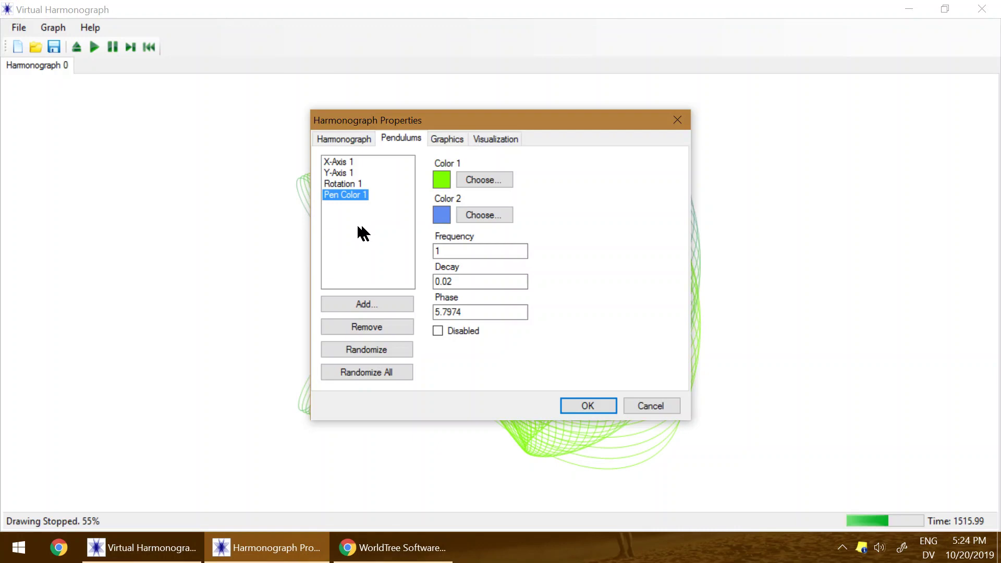
left_click(346, 162)
left_click(349, 172)
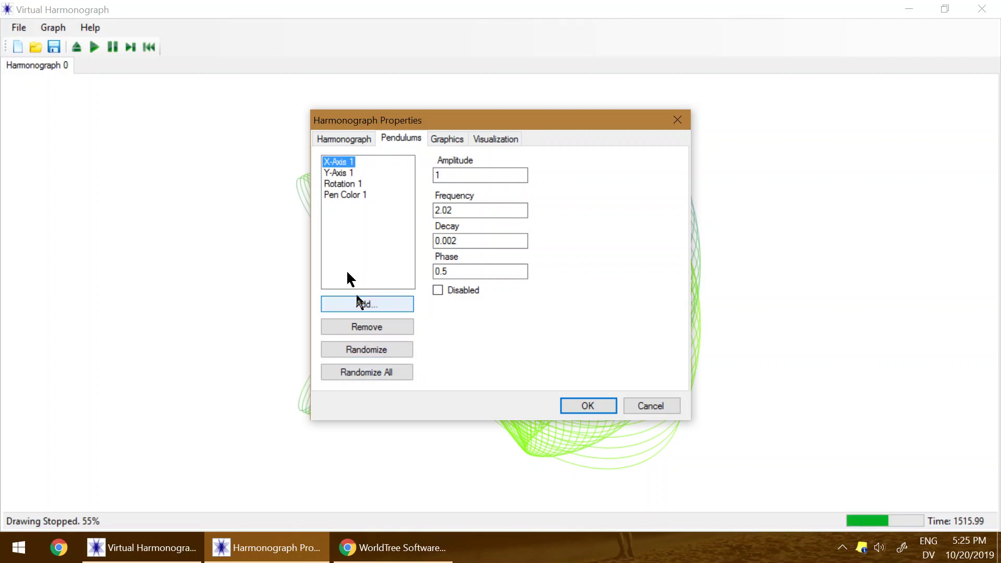
left_click(373, 375)
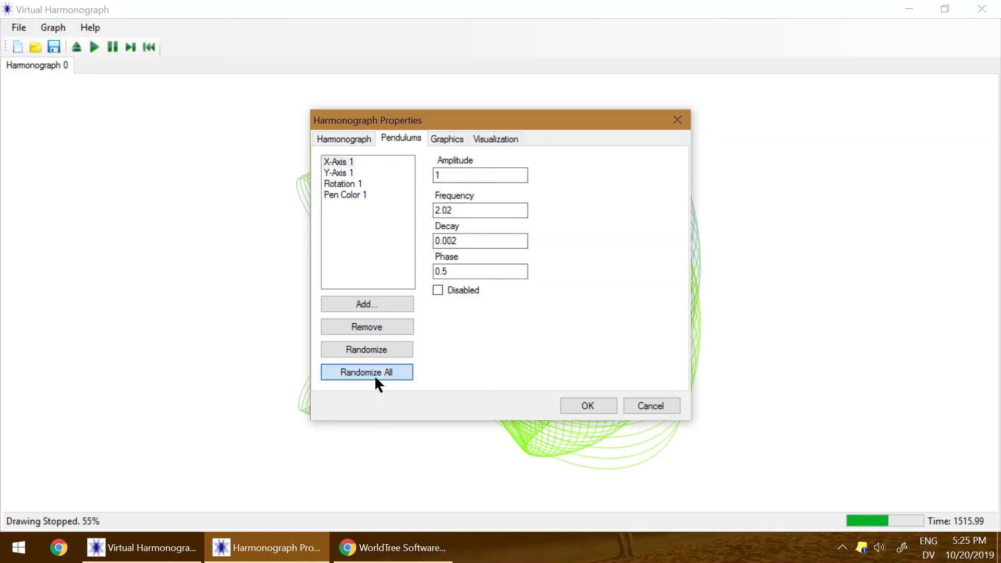
Set the X-Axis 1 pendulum's amplitude to 1, check the Y-Axis 1 values and redraw the graph.
left_click(436, 175)
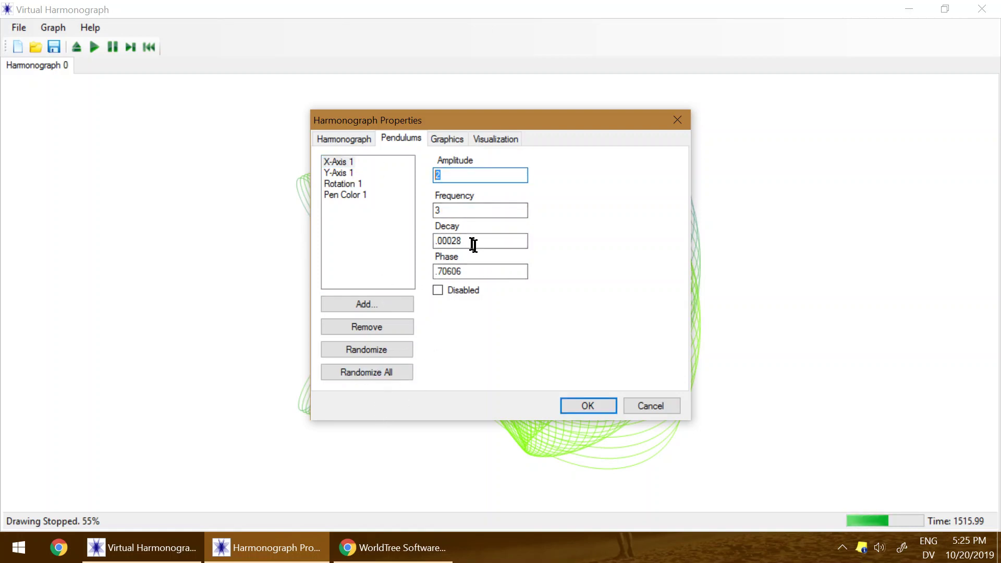
type("1")
left_click(356, 171)
left_click(346, 163)
left_click(342, 172)
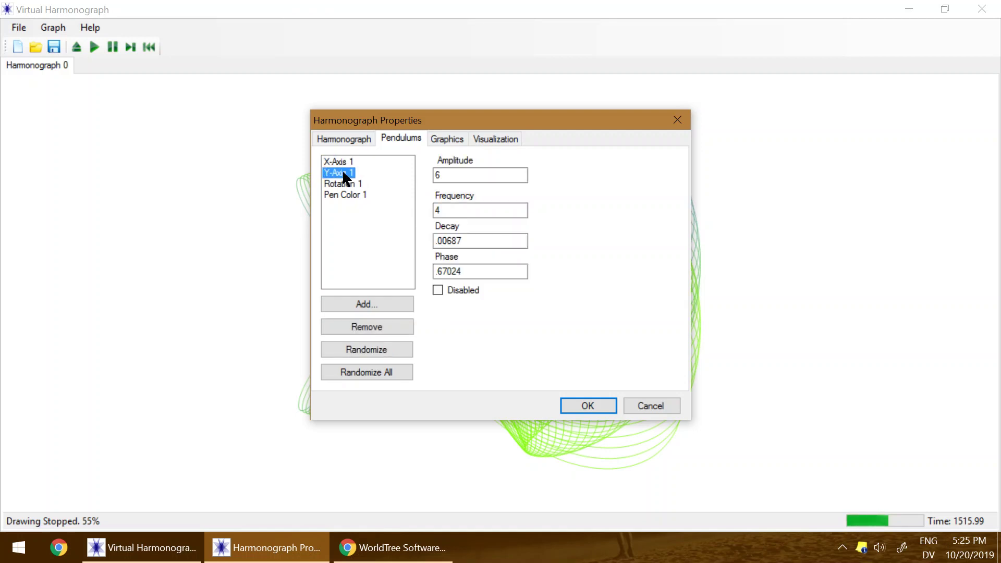
left_click(588, 405)
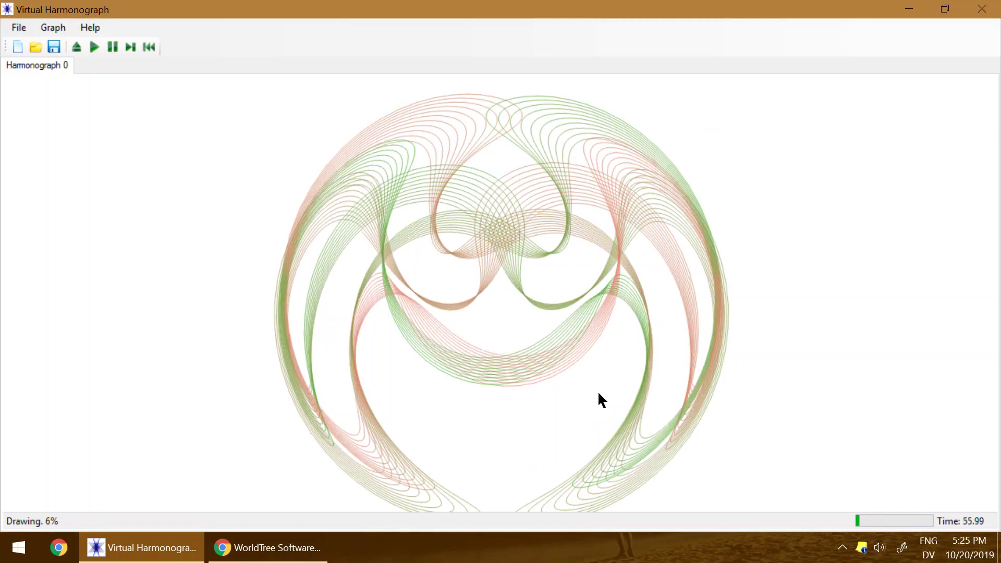